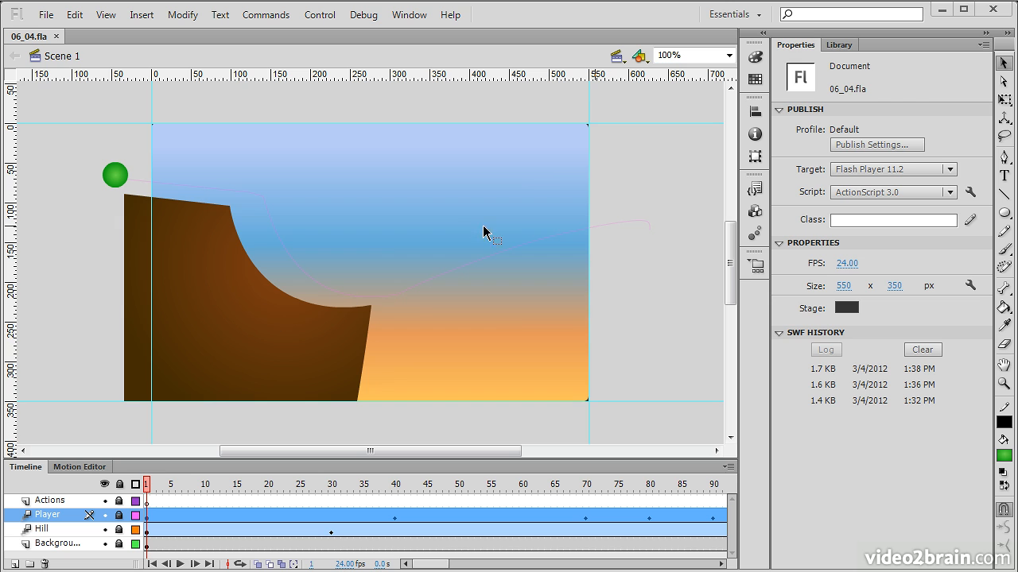
Test the movie to watch the ball and hill animation loop, and close the preview
click(630, 168)
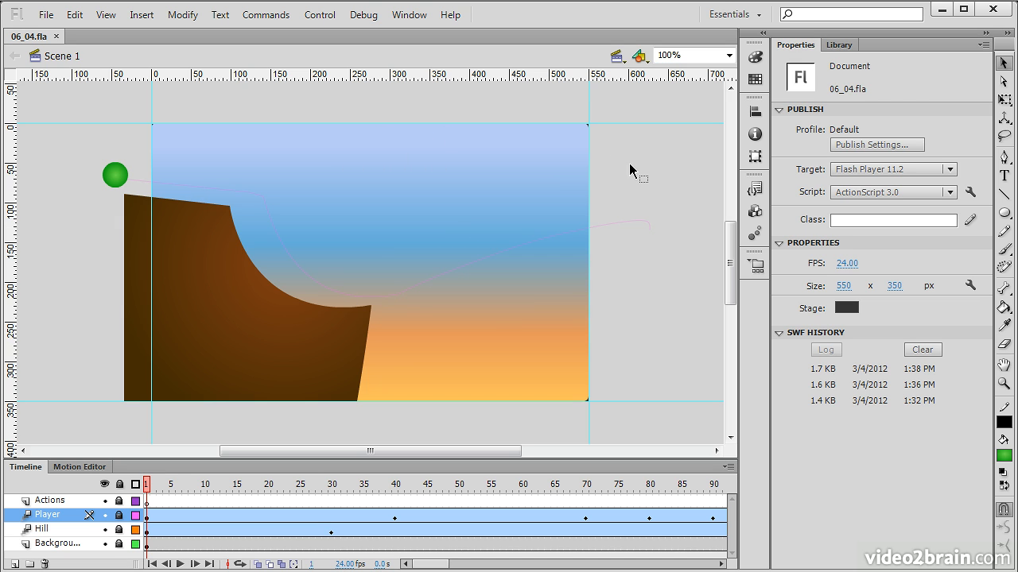
click(319, 15)
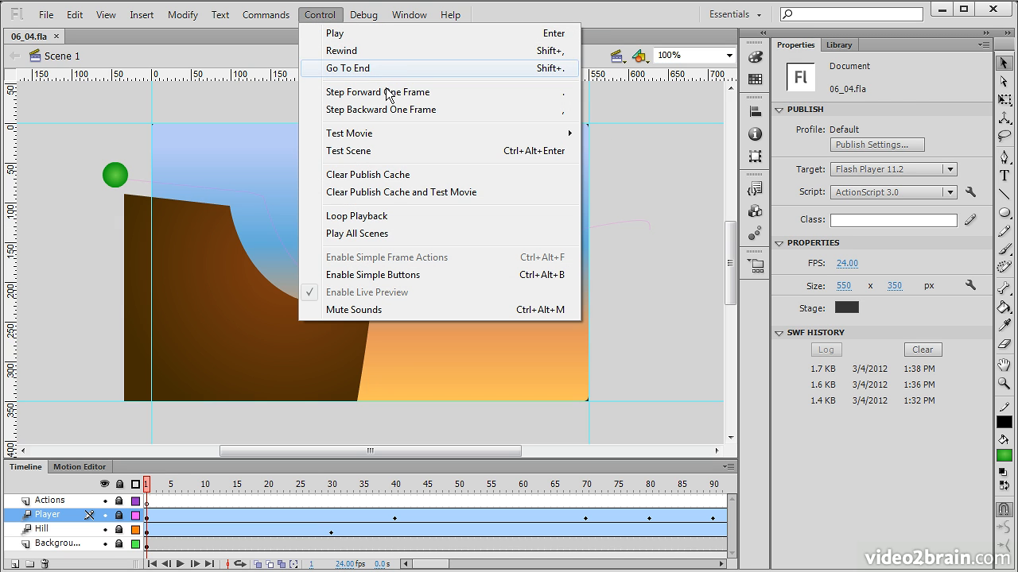
mouse_move(474, 137)
click(613, 227)
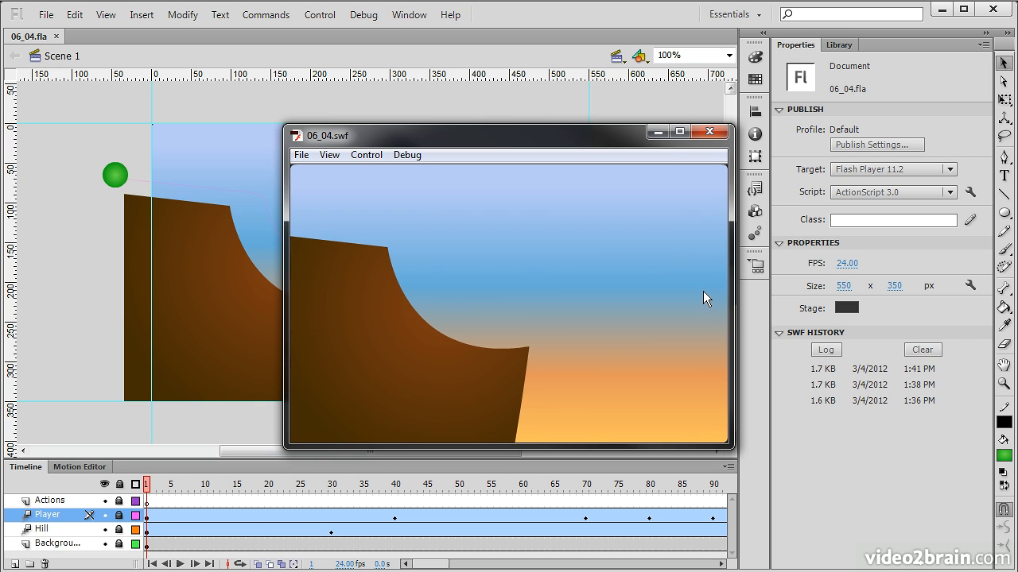
click(710, 132)
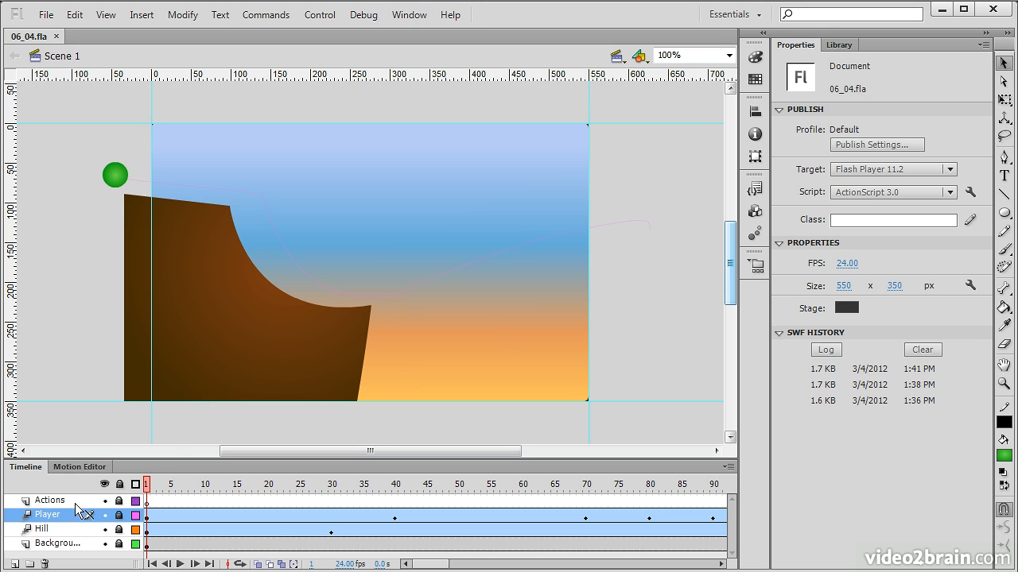
click(153, 503)
mouse_move(152, 486)
mouse_down()
mouse_move(496, 488)
mouse_move(147, 488)
mouse_up()
click(149, 506)
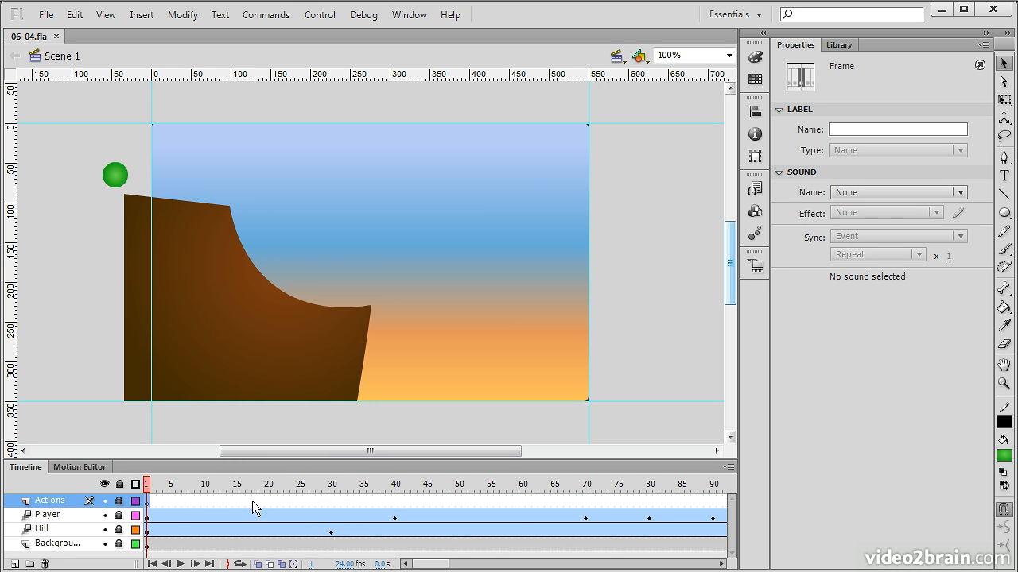
click(255, 503)
click(256, 486)
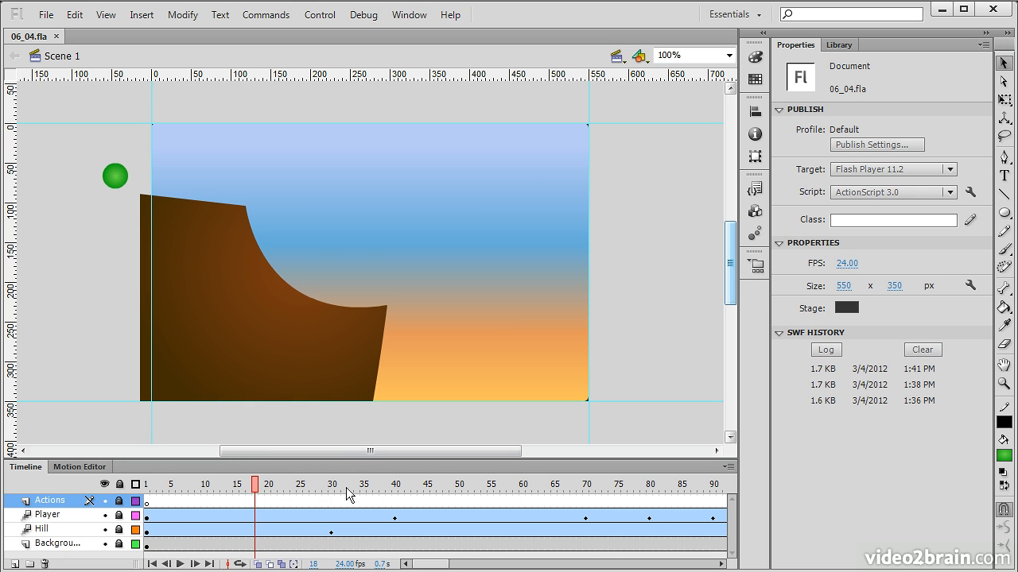
drag(256, 484, 147, 485)
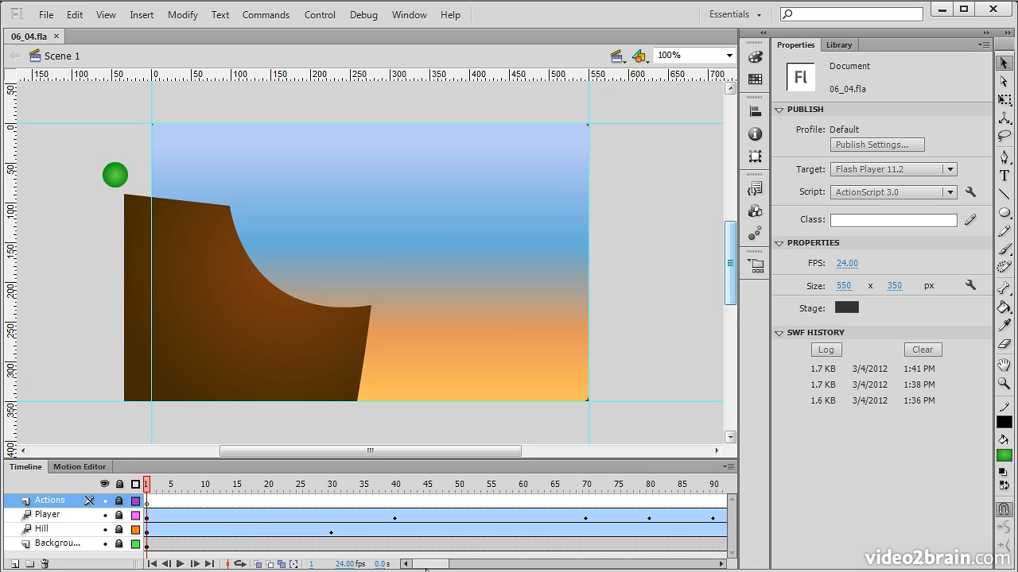
Insert a blank keyframe at frame 150 of the Actions layer
drag(425, 566, 468, 565)
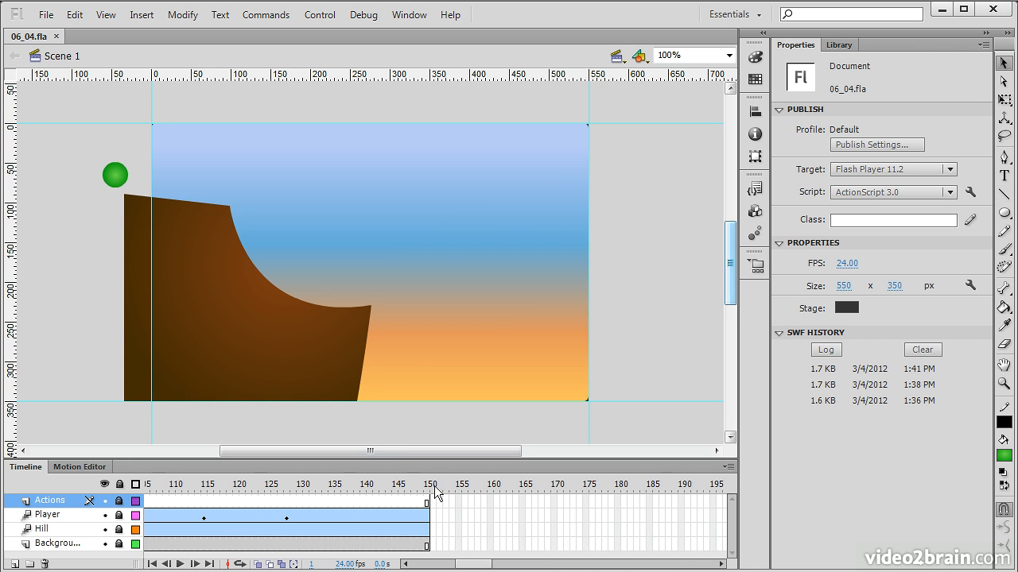
click(427, 503)
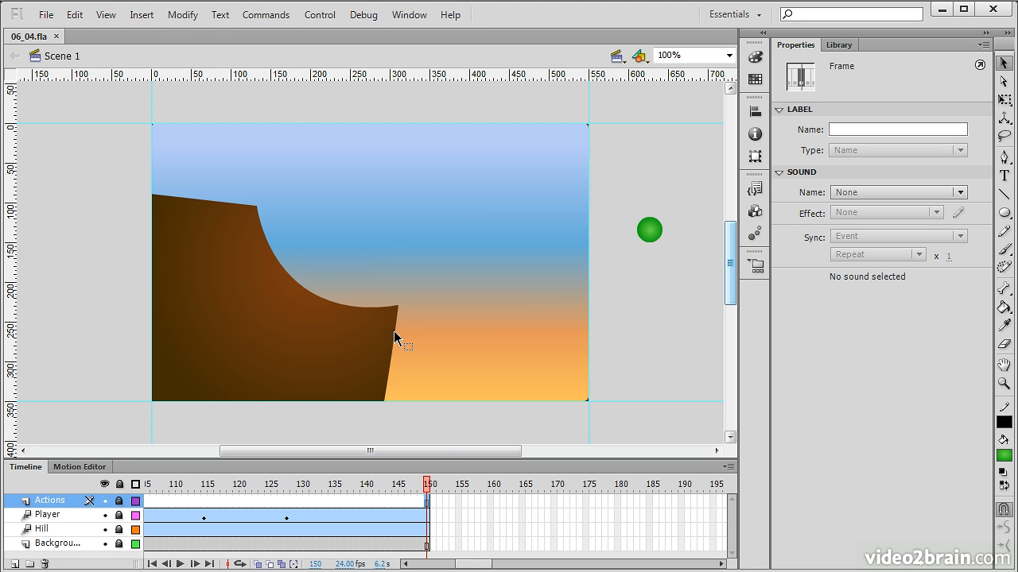
click(153, 18)
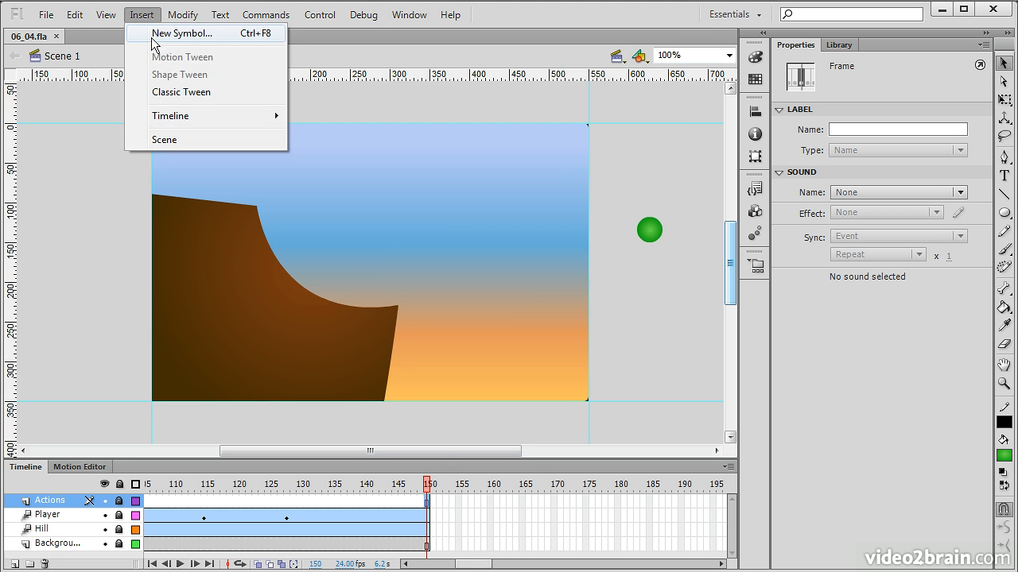
mouse_move(233, 116)
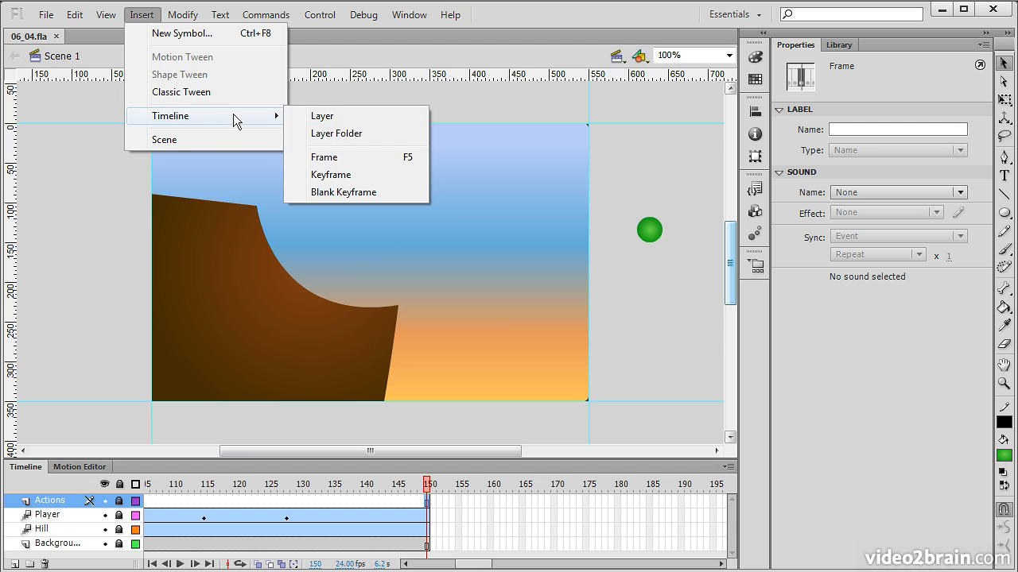
click(362, 193)
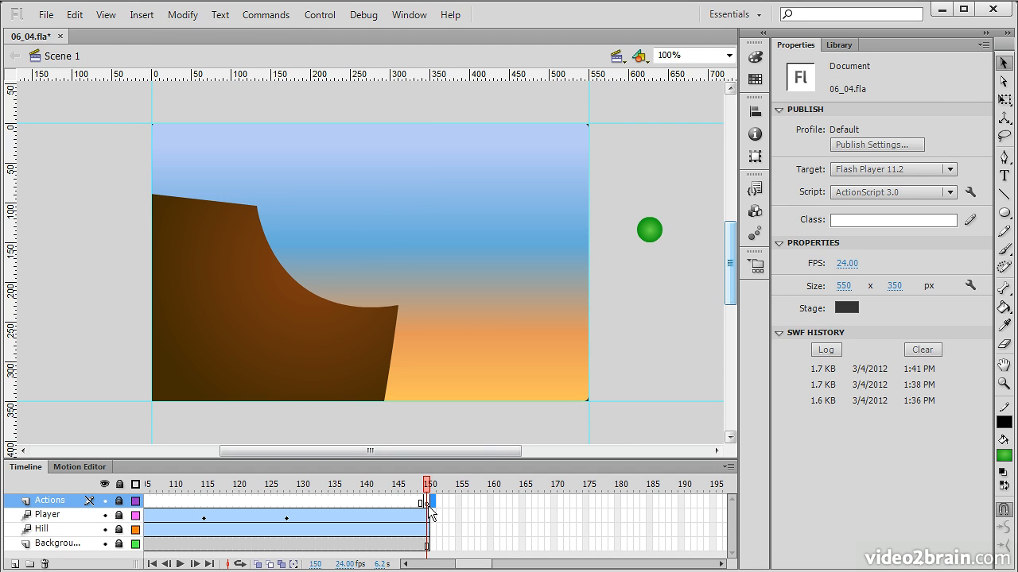
drag(413, 501, 409, 501)
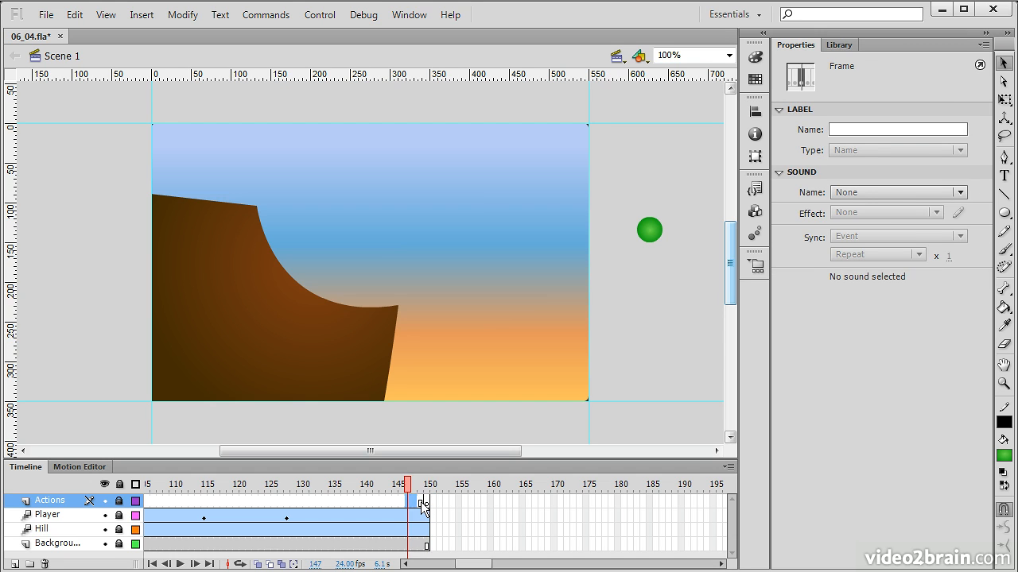
key(period)
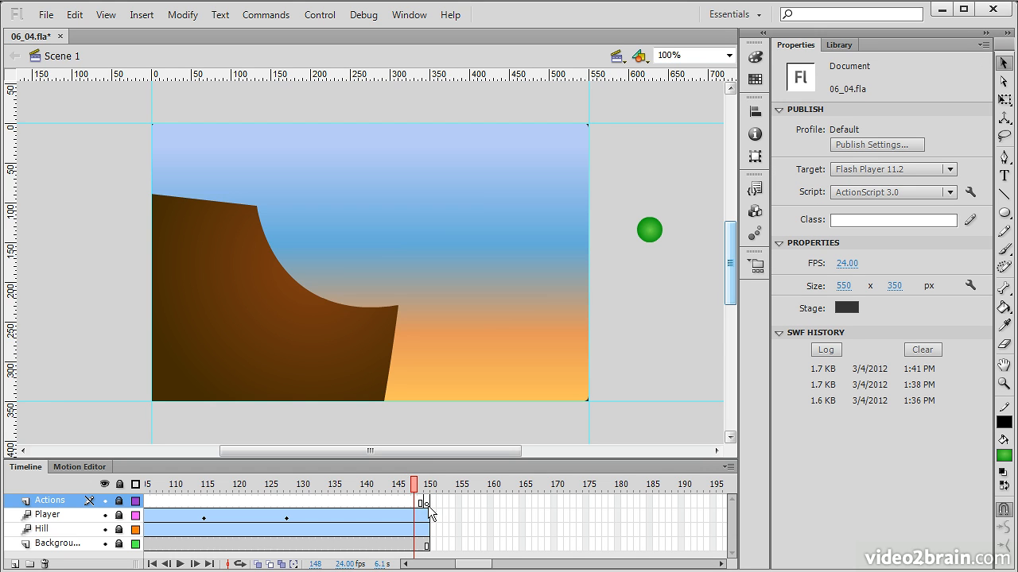
click(427, 503)
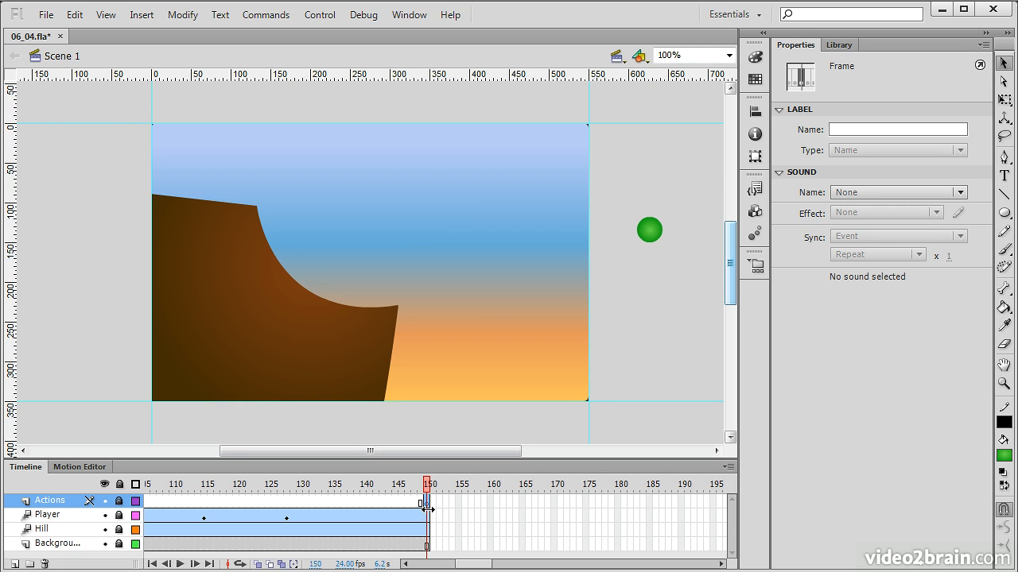
mouse_move(427, 486)
mouse_down()
mouse_move(308, 486)
mouse_move(427, 487)
mouse_up()
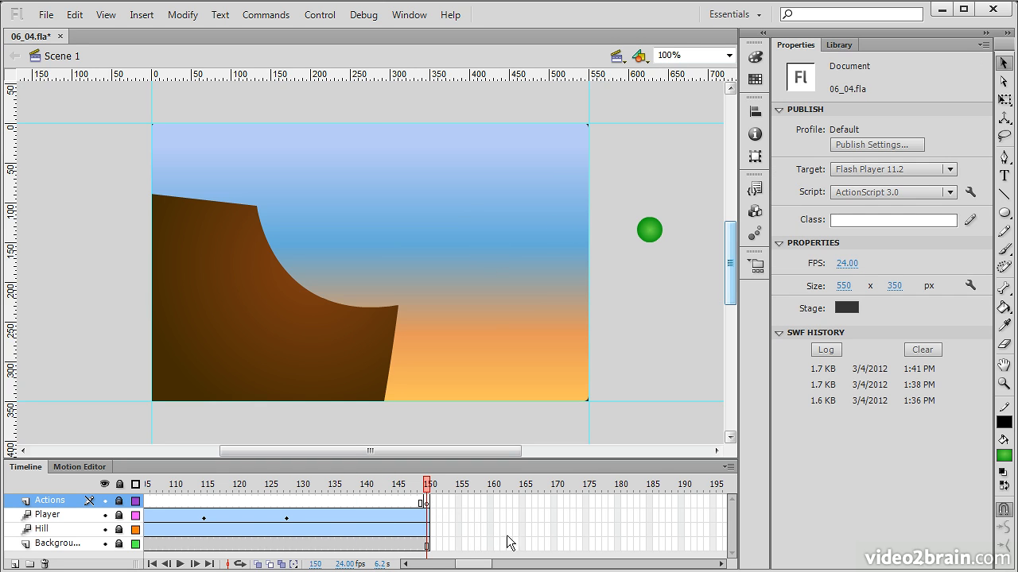
Open the script editor for the Actions layer's keyframe at frame 150, and move and resize it over the stage
click(426, 502)
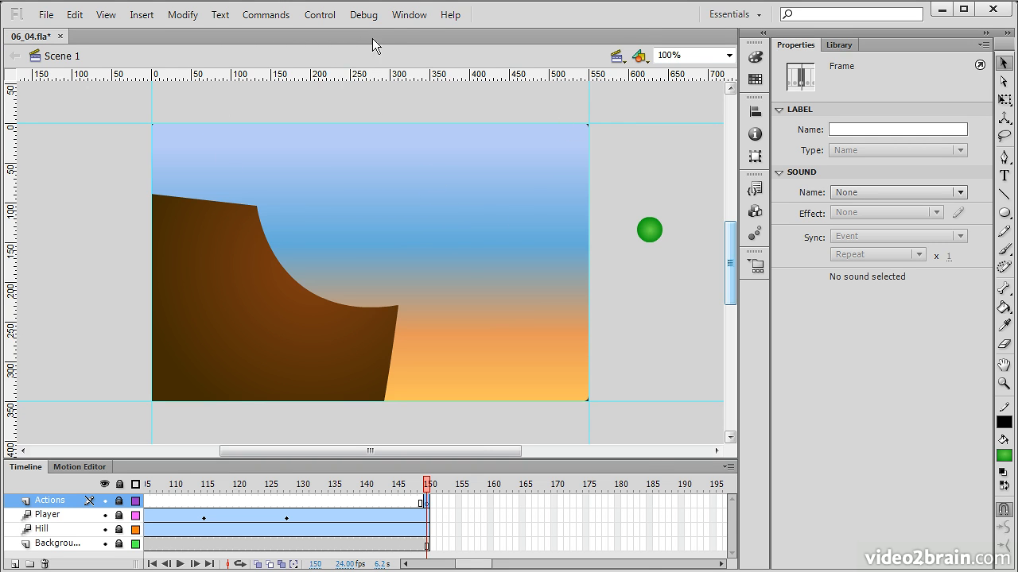
click(407, 16)
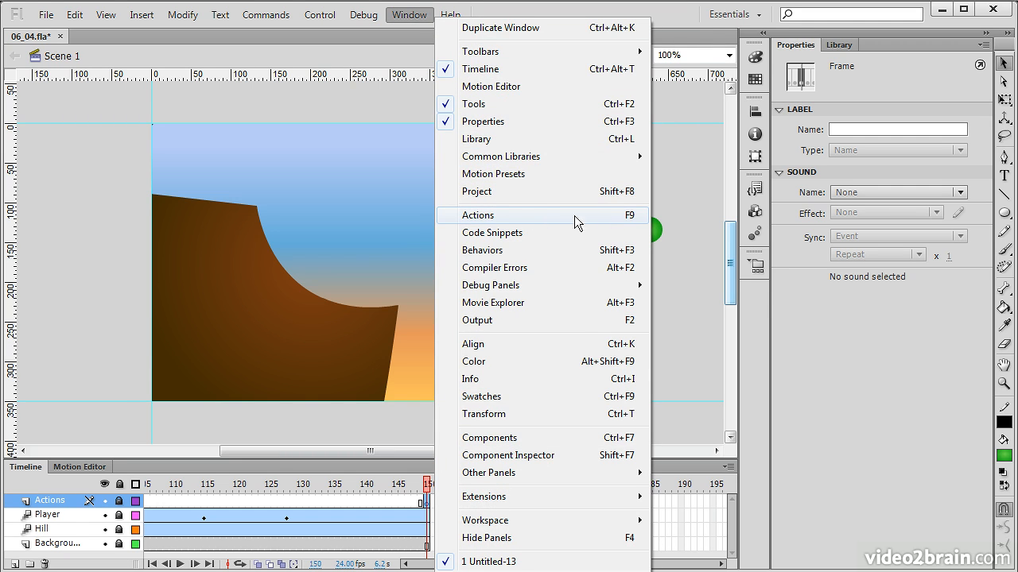
click(501, 215)
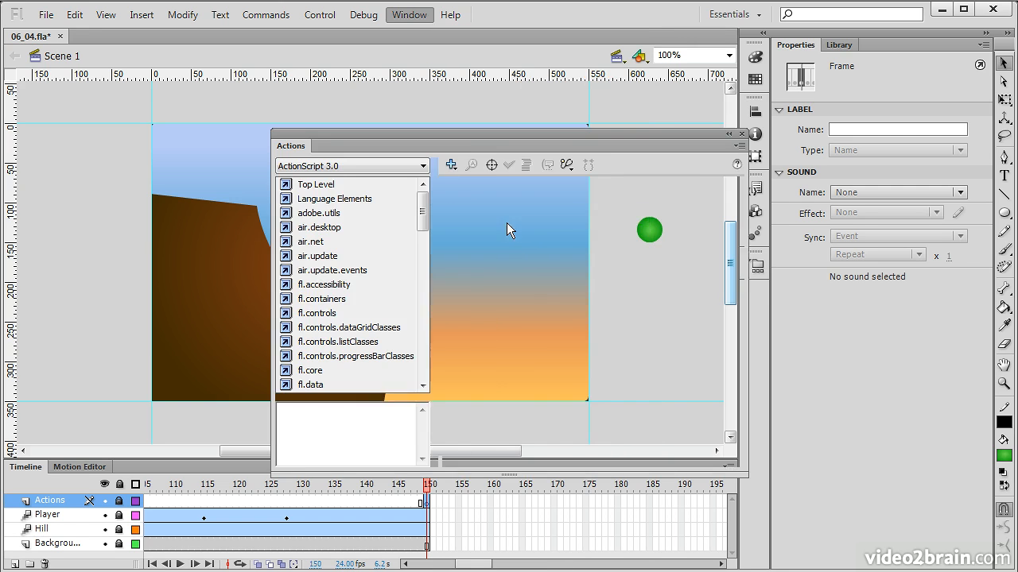
drag(354, 141, 134, 97)
drag(527, 434, 696, 454)
click(448, 227)
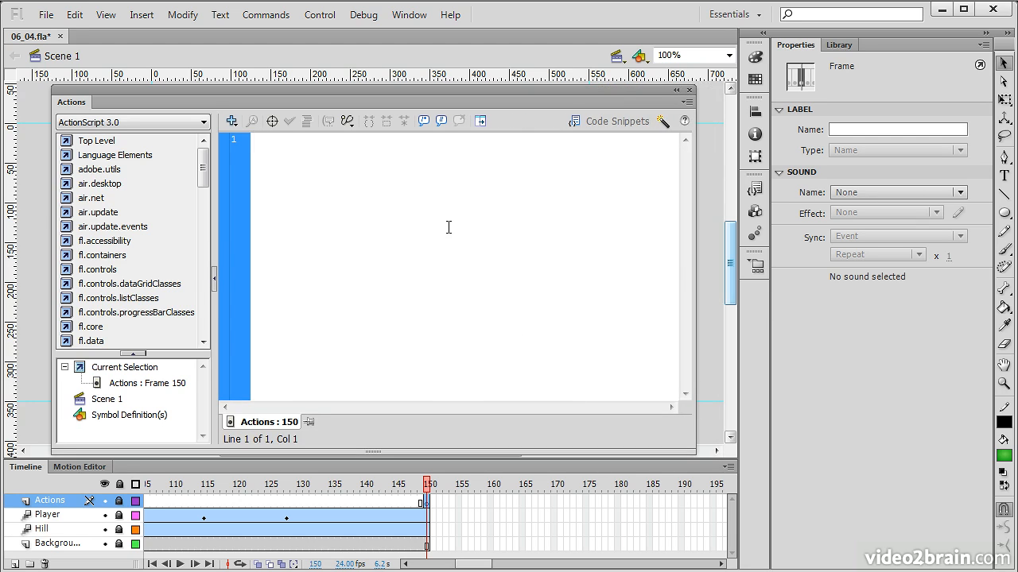
Write the script this.stop(); on frame 150 of the Actions layer and save the file
text(this)
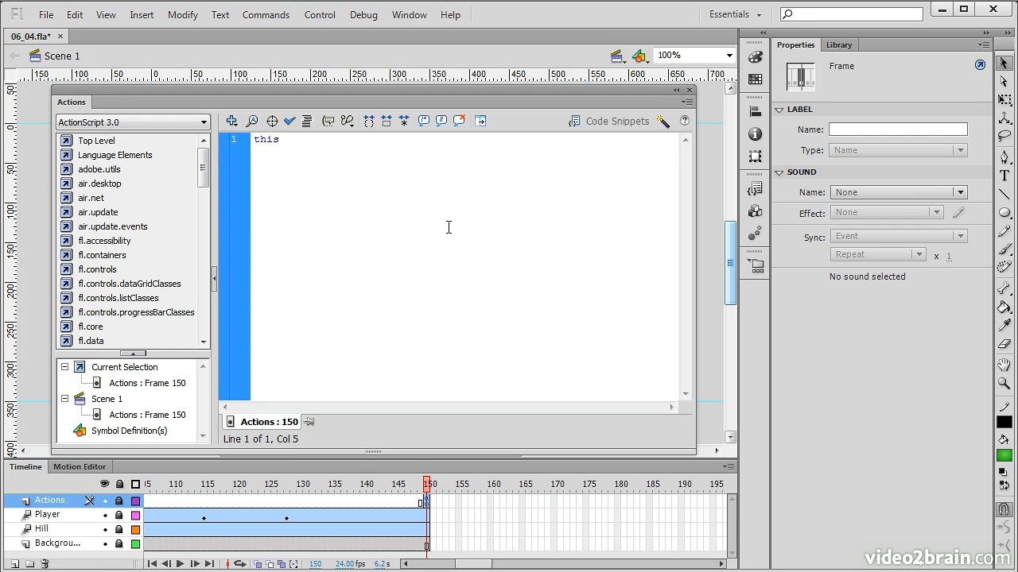
text(.stop)
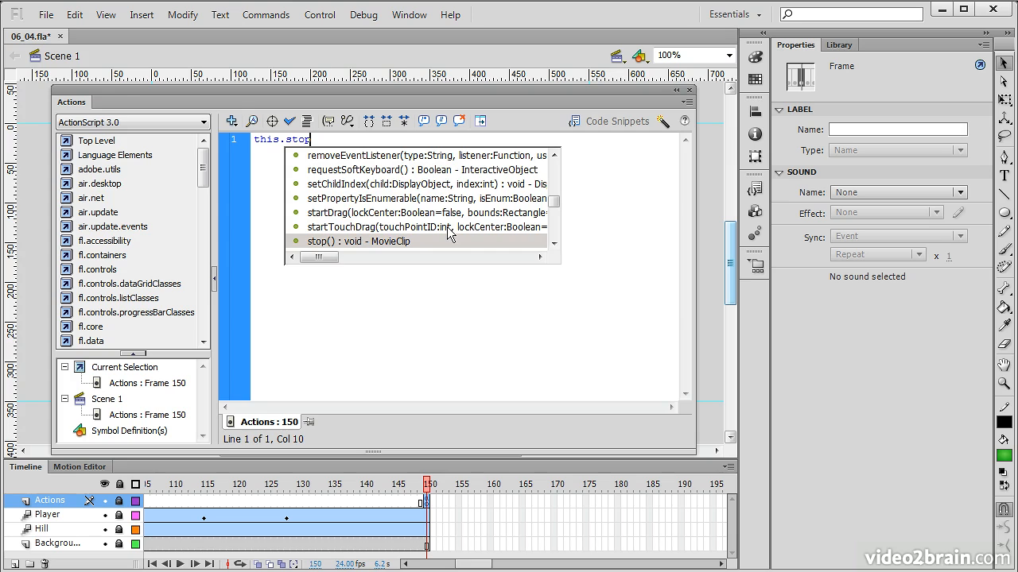
key(Return)
text();)
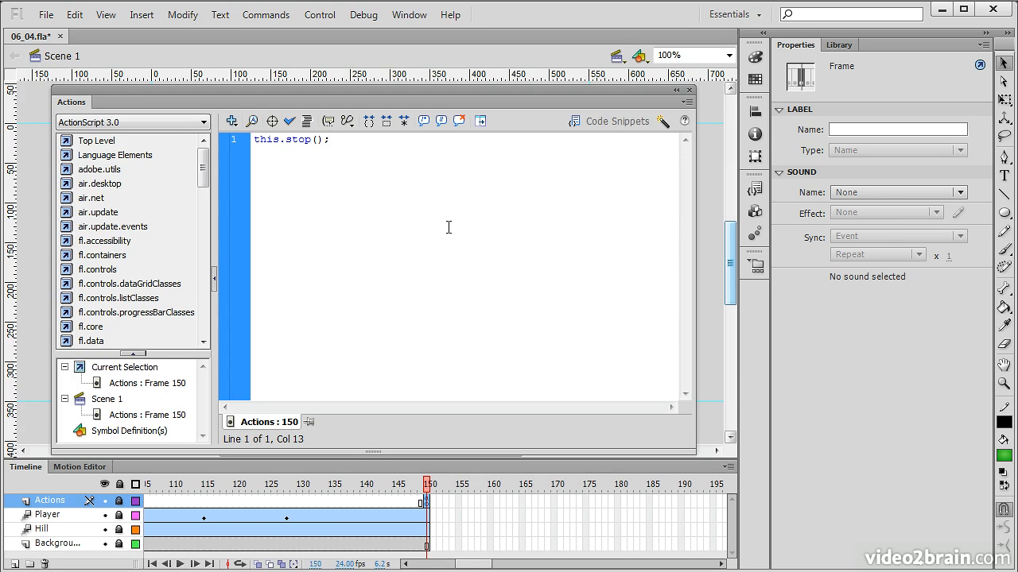
key(ctrl+s)
Test the movie to check how playback ends with the stop script, and close the preview
click(316, 18)
mouse_move(268, 18)
mouse_move(320, 15)
mouse_move(387, 133)
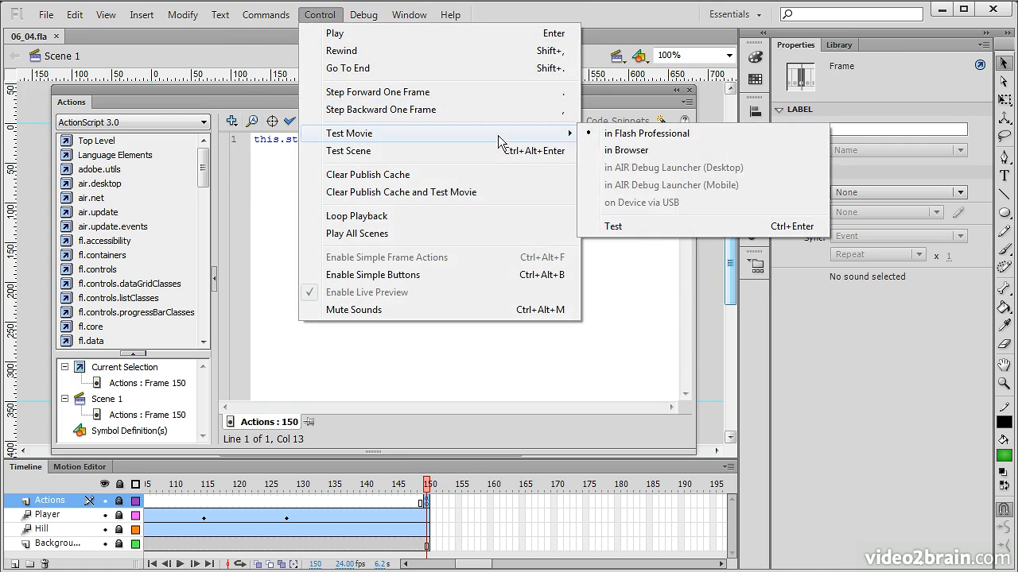
click(652, 229)
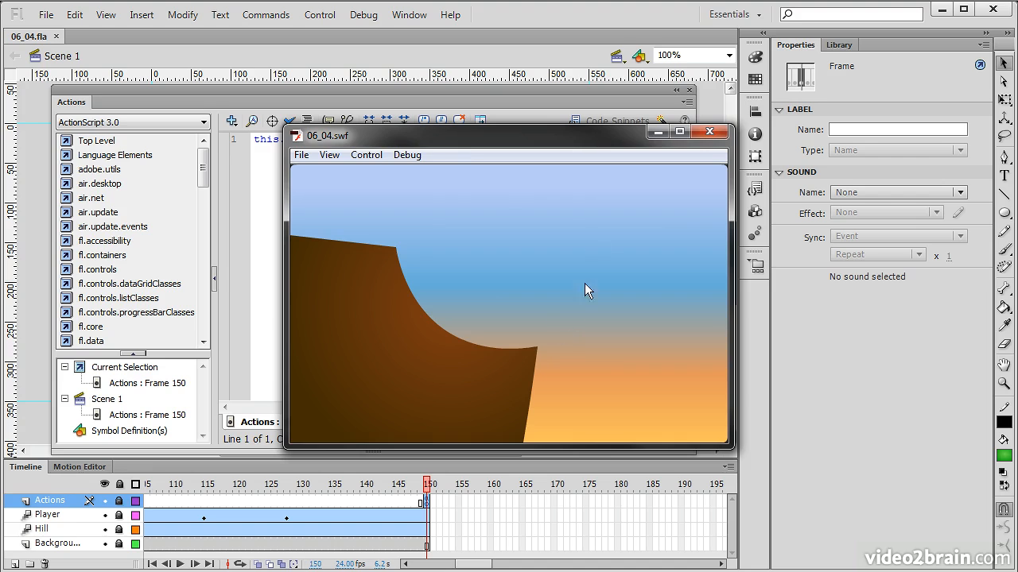
click(709, 132)
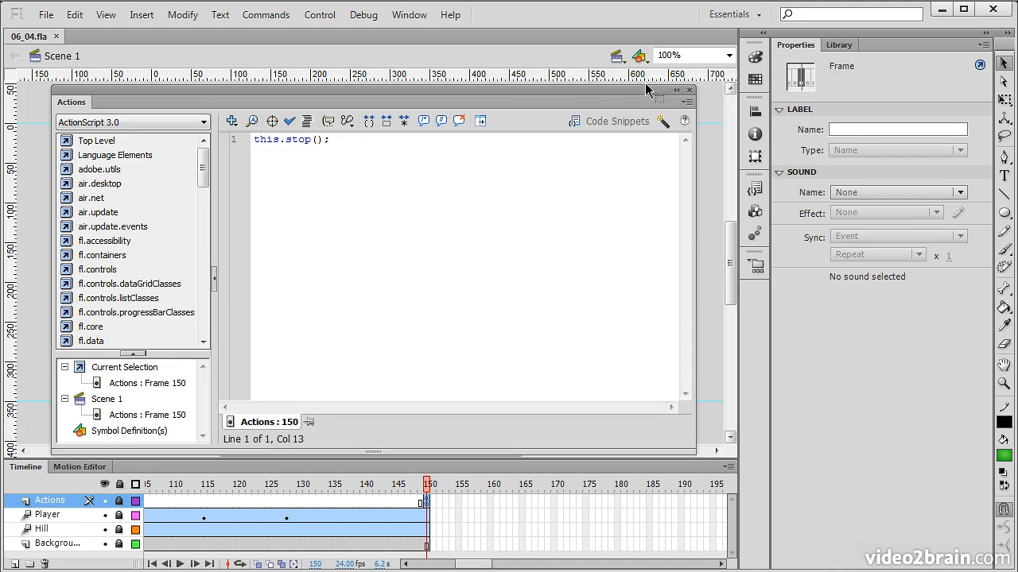
Collapse the script editor and add a new layer named Message directly above the Player layer
click(676, 90)
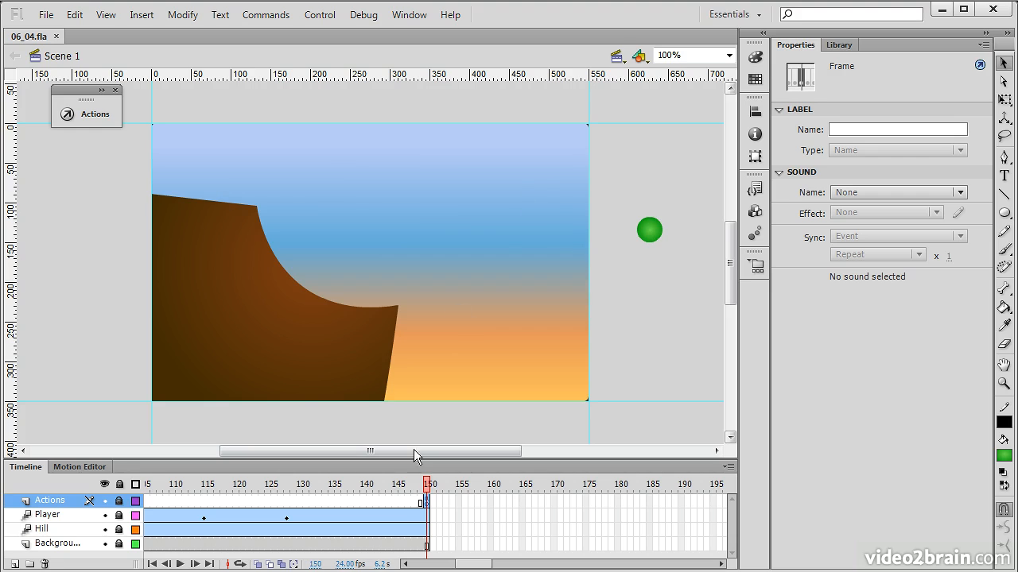
click(425, 502)
click(70, 514)
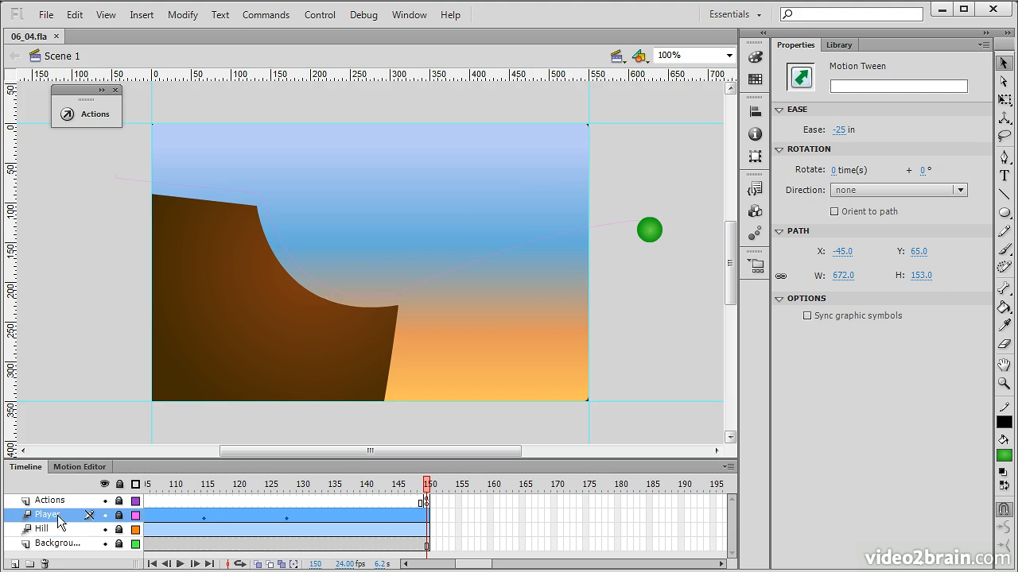
click(14, 565)
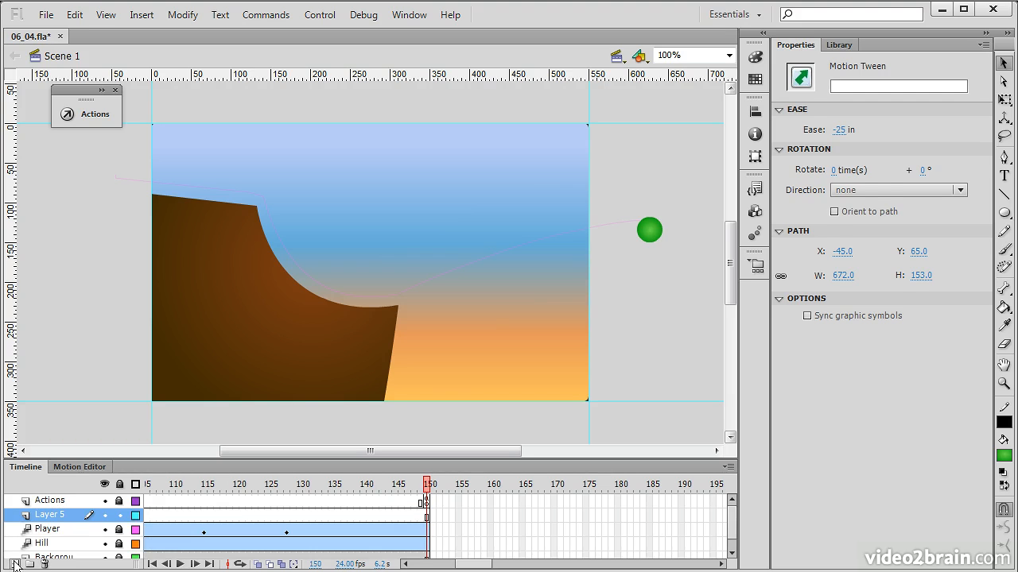
double_click(48, 515)
text(Message)
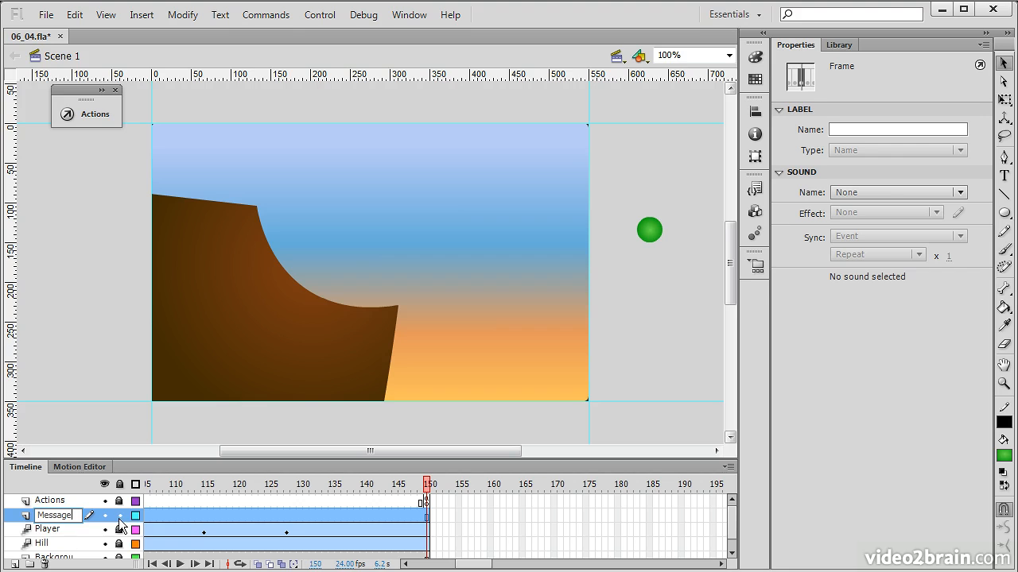
Insert a blank keyframe at frame 150 of the Message layer and keep that frame selected
click(491, 527)
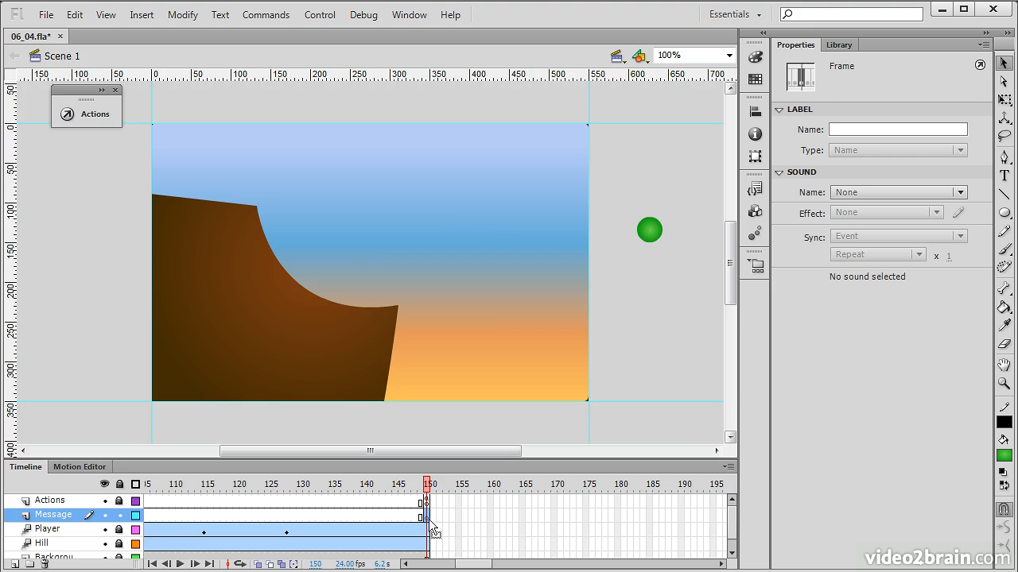
click(439, 501)
click(390, 485)
click(426, 517)
Activate the Text tool and set its text engine to Classic Text
click(1004, 176)
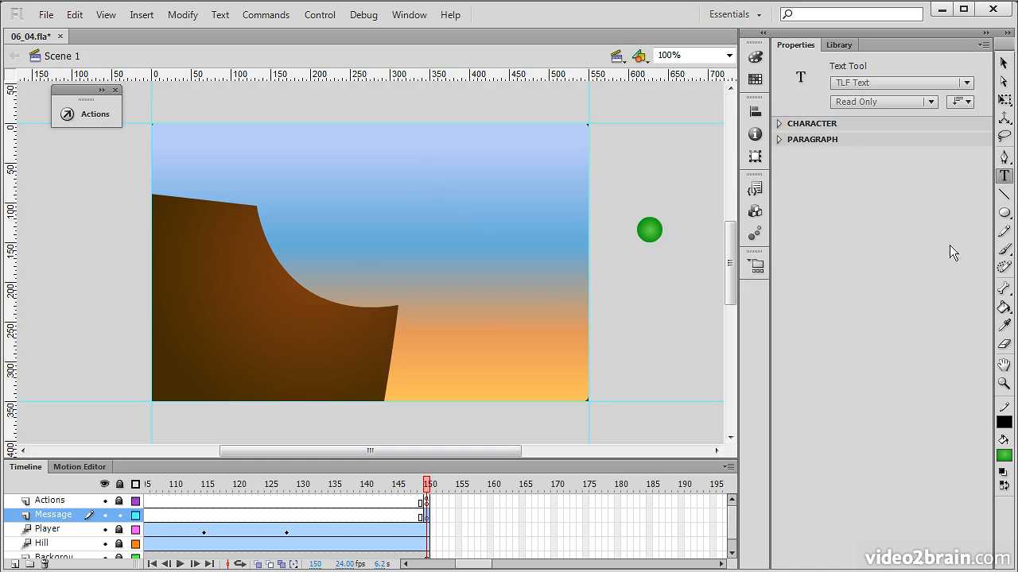
click(859, 83)
click(880, 118)
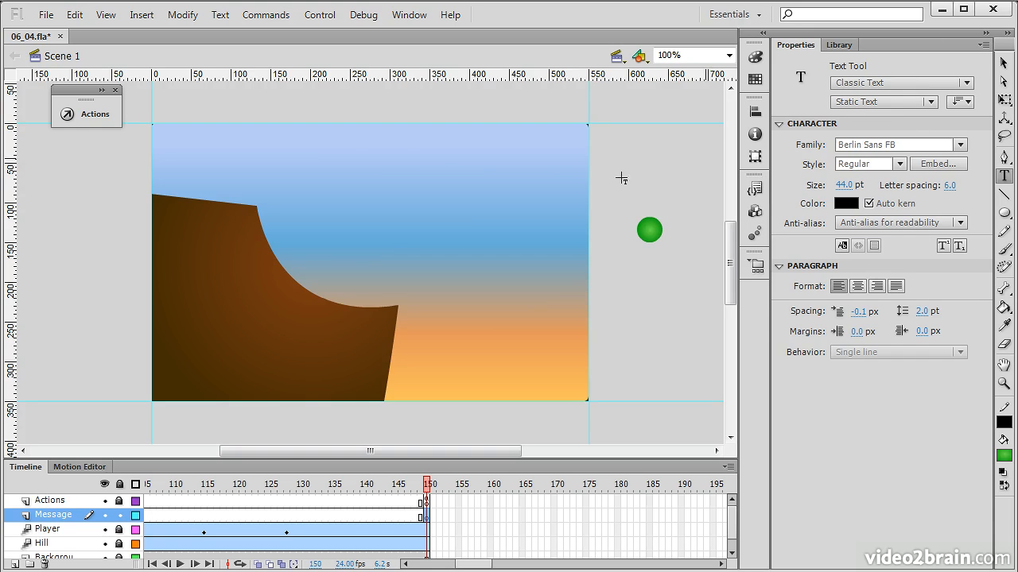
Add the text "Click to play again..." near the top of the stage and widen its box to about 392 px to fit one line
drag(343, 153, 579, 201)
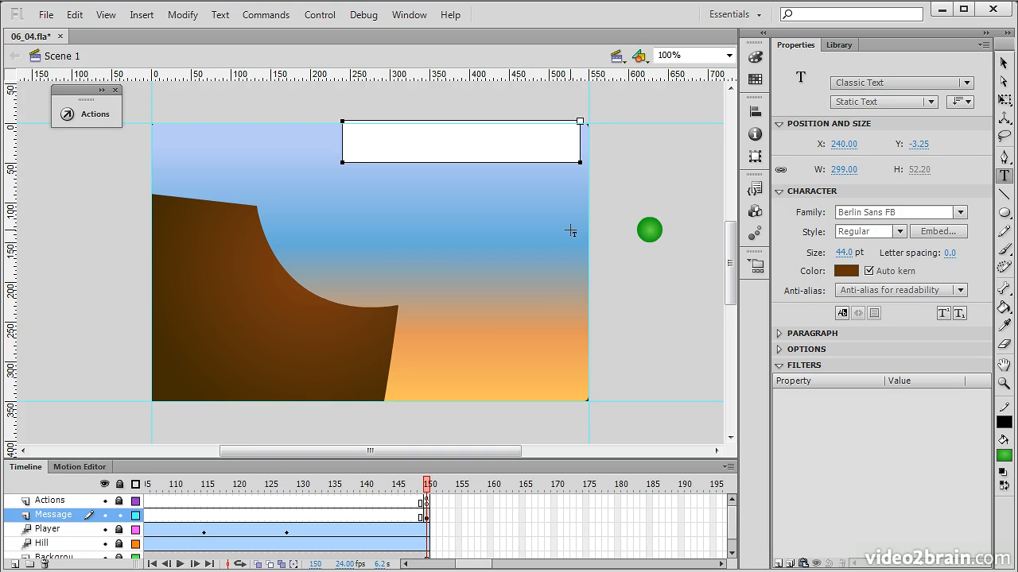
text(Click to pl)
text(ay)
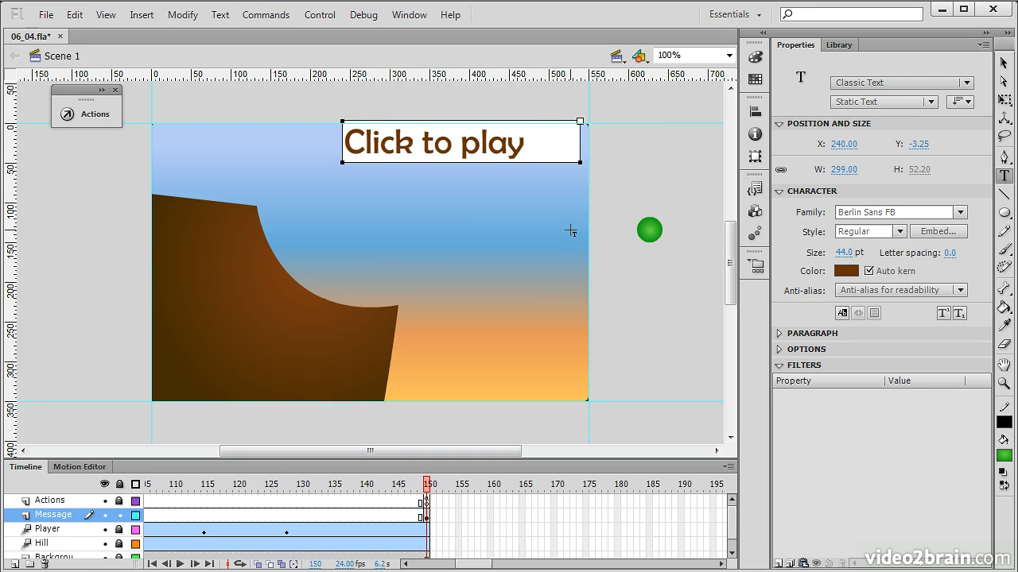
text( again...)
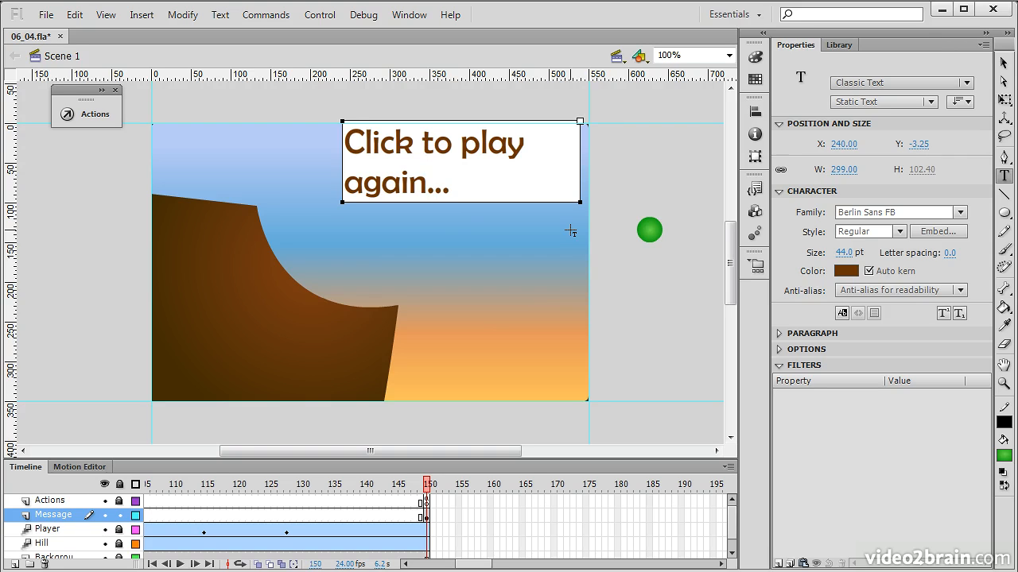
drag(579, 120, 653, 120)
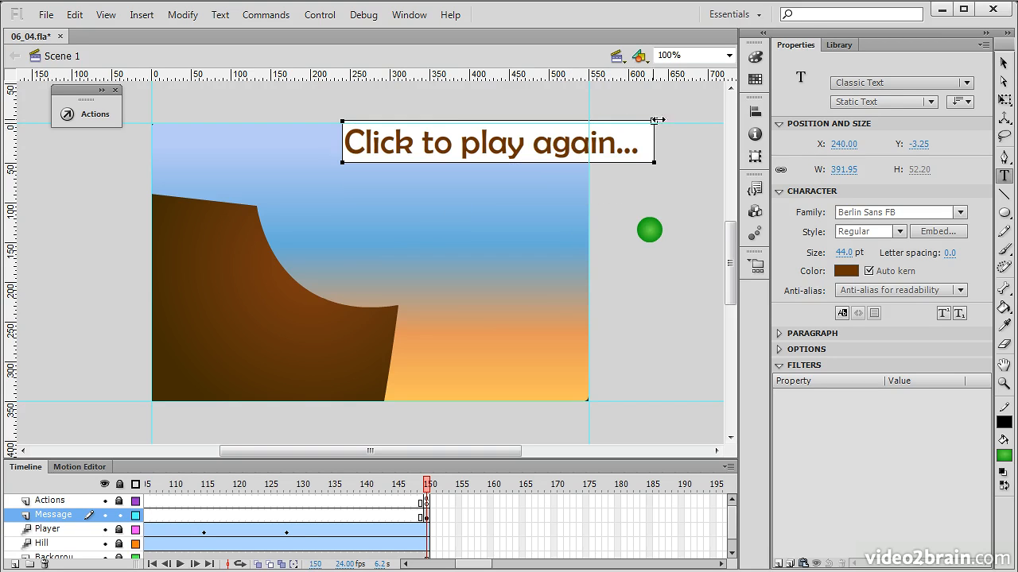
Move the message text fully onto the stage at about X 150, Y 21 and set its size to 33 pt
key(Escape)
drag(460, 148, 387, 169)
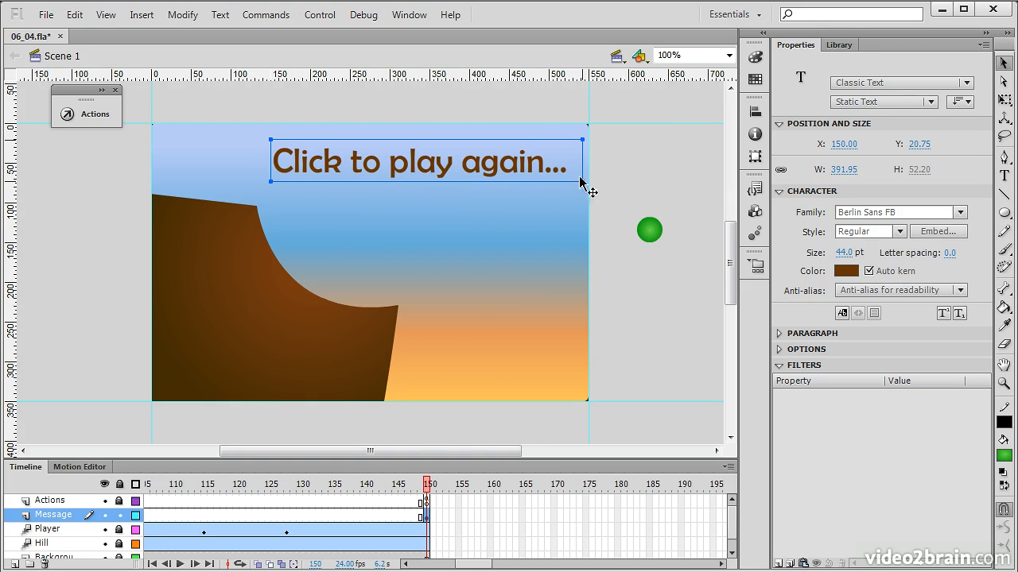
drag(843, 253, 834, 253)
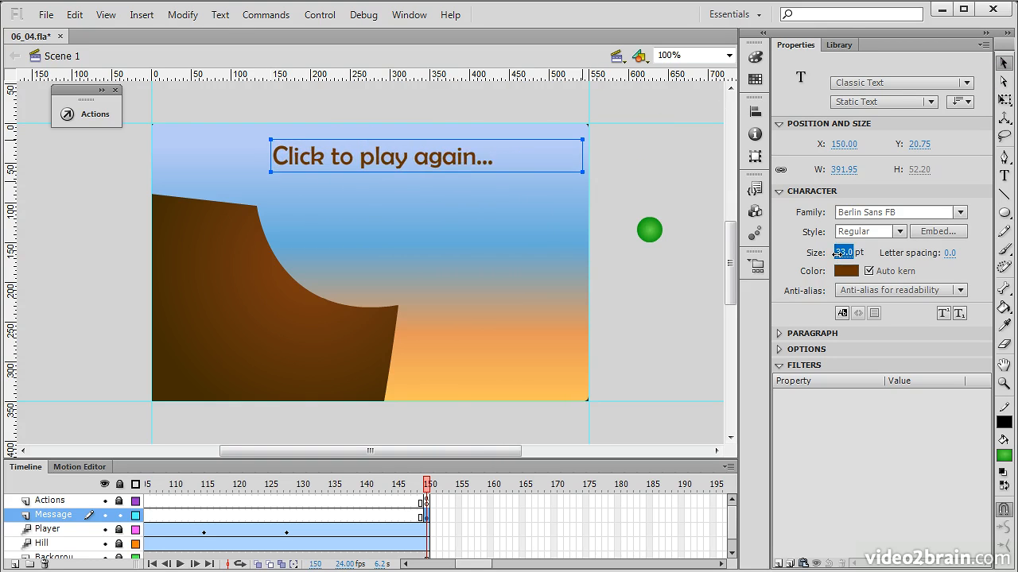
Reposition the message text at about X 245, Y 13 in the upper-right part of the sky, deselect it and save the file
drag(430, 156, 508, 165)
key(Up)
key(Up)
key(Up)
key(Up)
key(Up)
key(Up)
key(Up)
key(Up)
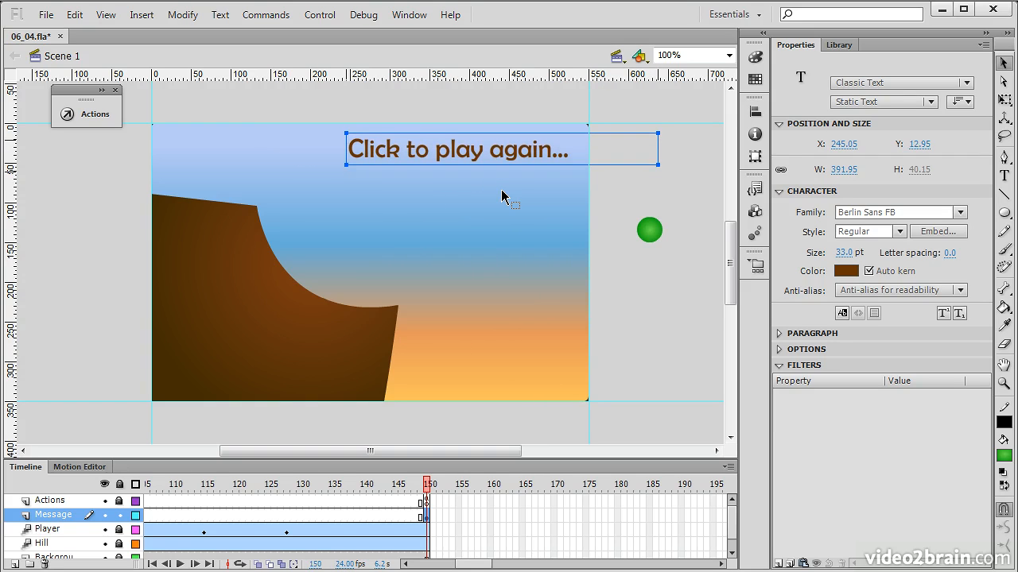
click(679, 272)
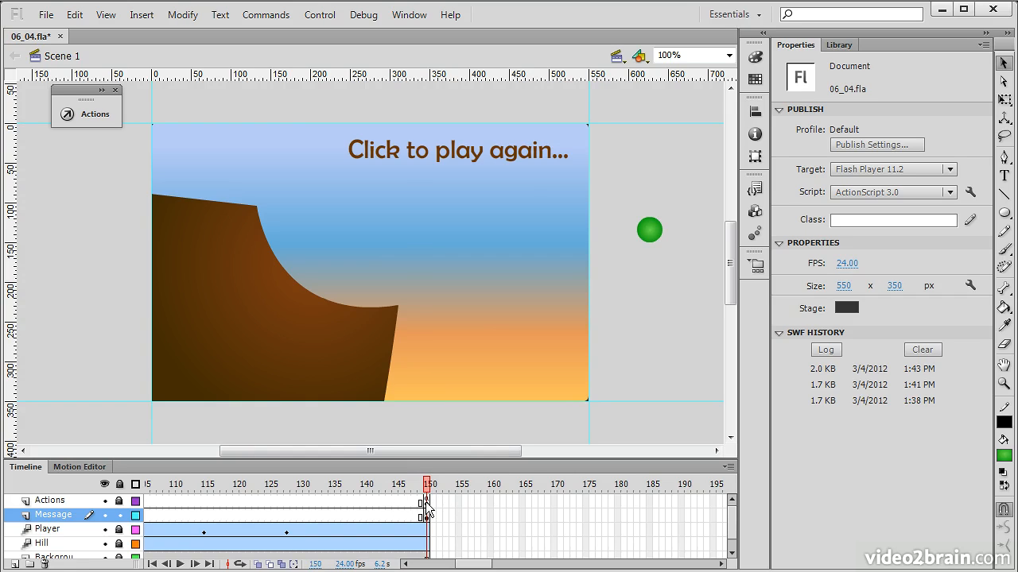
key(ctrl+s)
Open the frame 150 script of the Actions layer and start a new line, after a blank one, below this.stop();
click(427, 502)
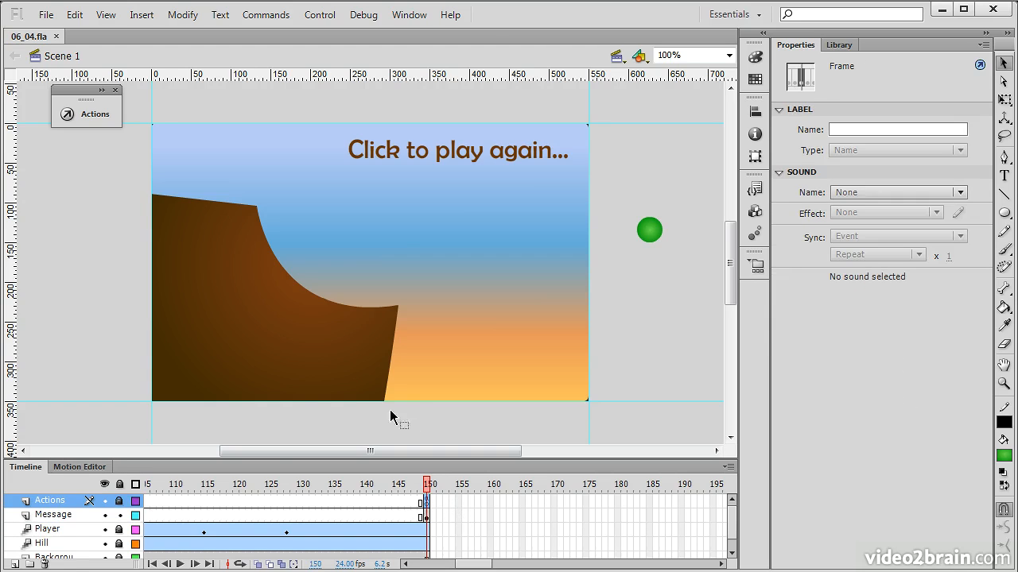
click(81, 114)
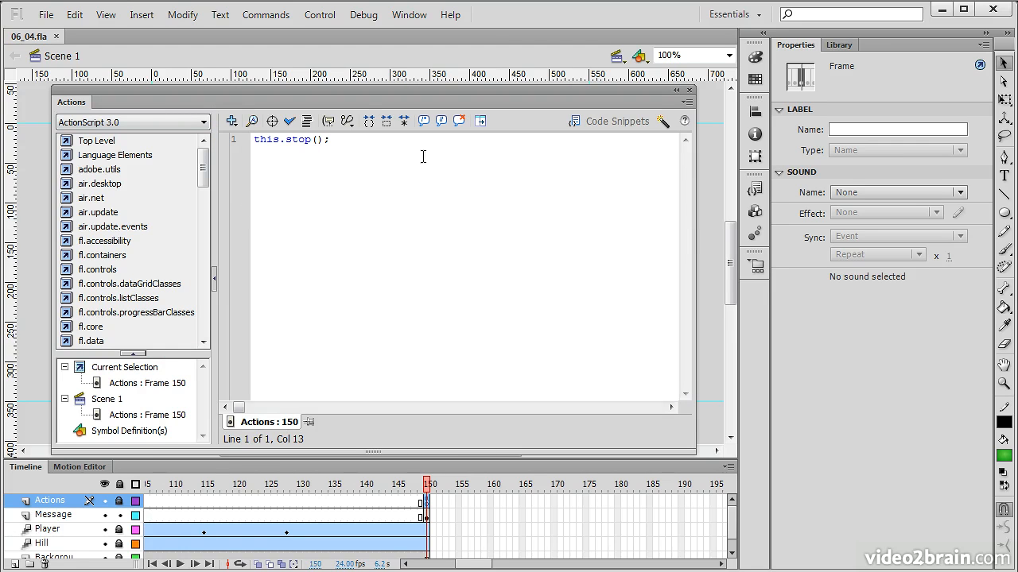
click(423, 157)
key(Return)
key(Return)
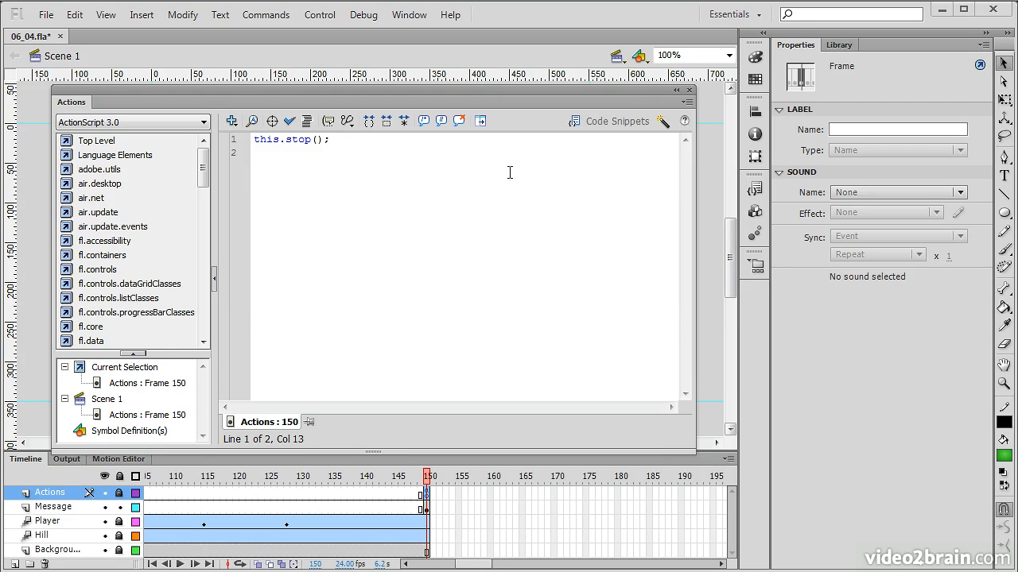
click(509, 171)
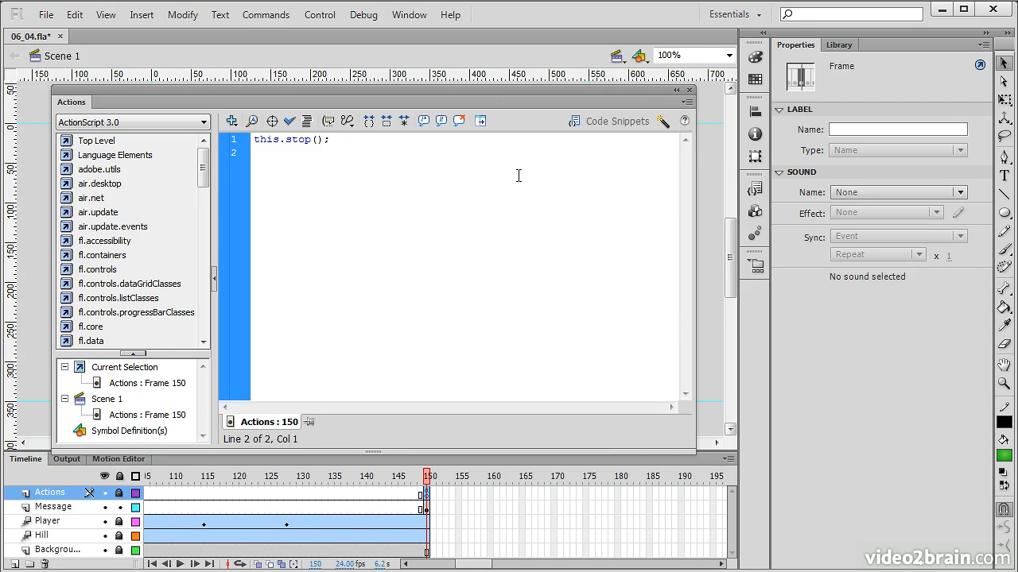
key(Return)
Begin a this.addEventListener( call with MouseEvent.CLICK as its event type
text(this.)
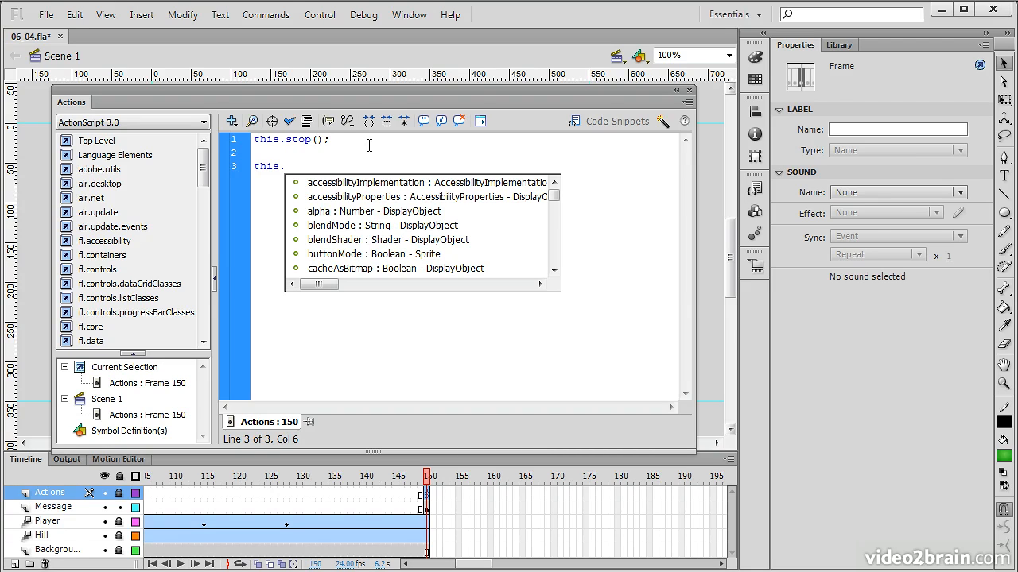
text(addev)
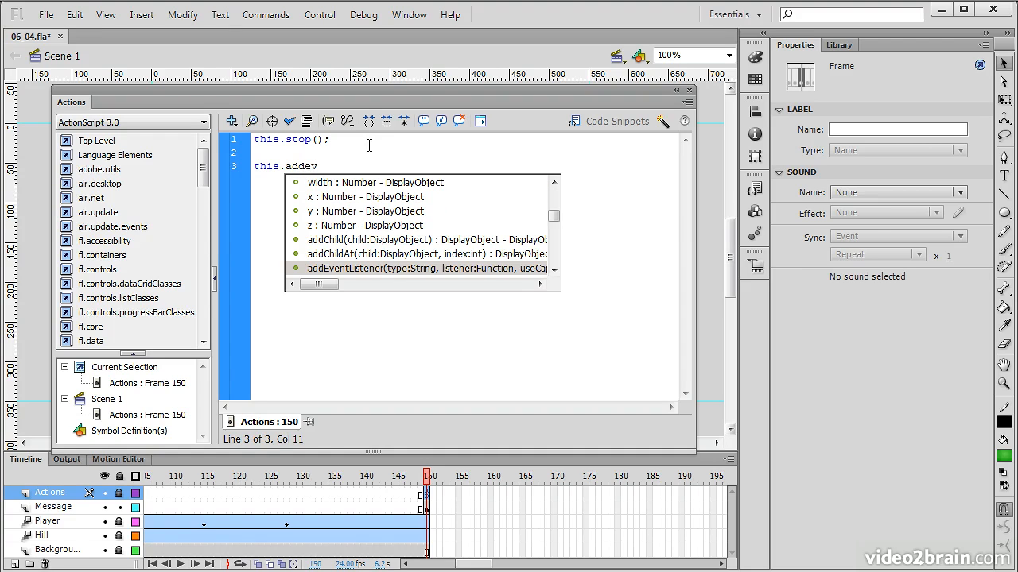
key(Return)
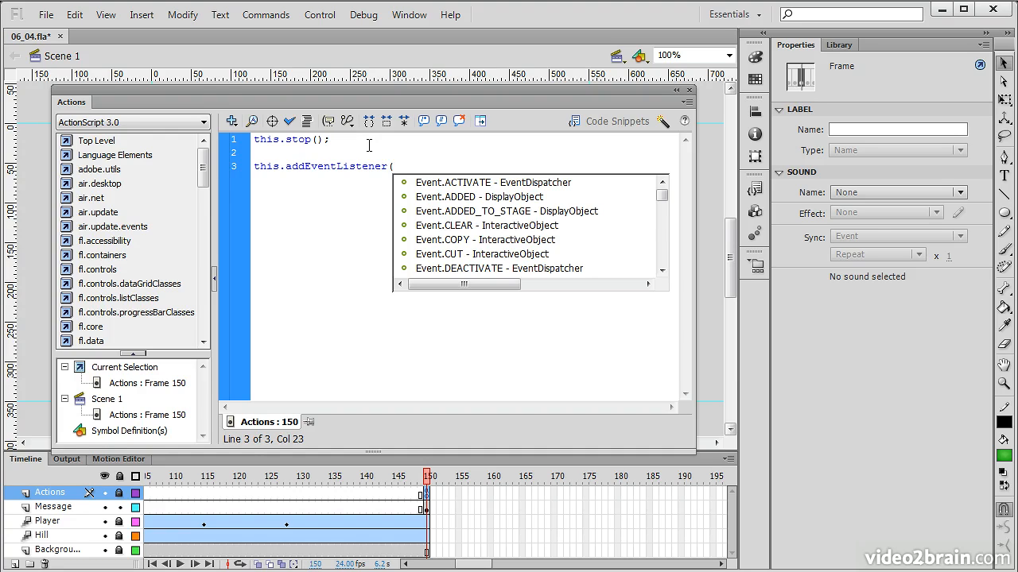
text(Mous)
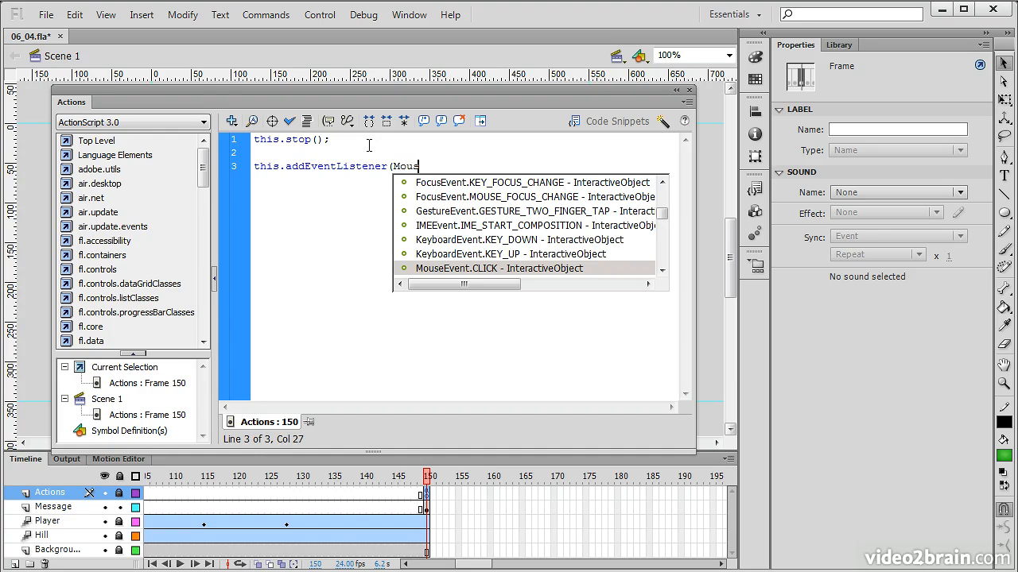
key(Return)
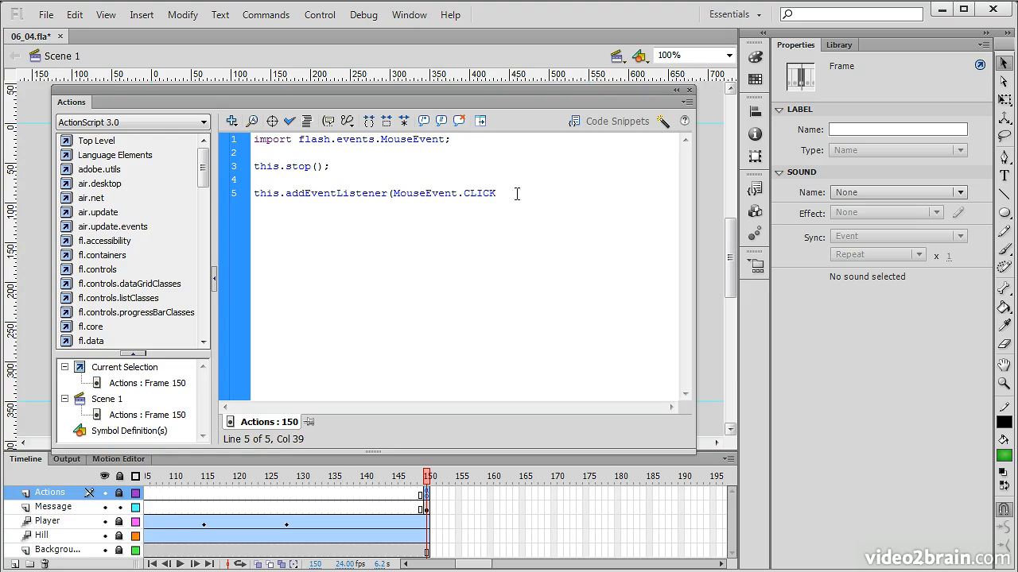
Examine the MouseEvent.CLICK argument and the package path and class name in the import statement
drag(514, 191, 392, 193)
drag(466, 140, 245, 139)
click(307, 152)
drag(300, 140, 383, 142)
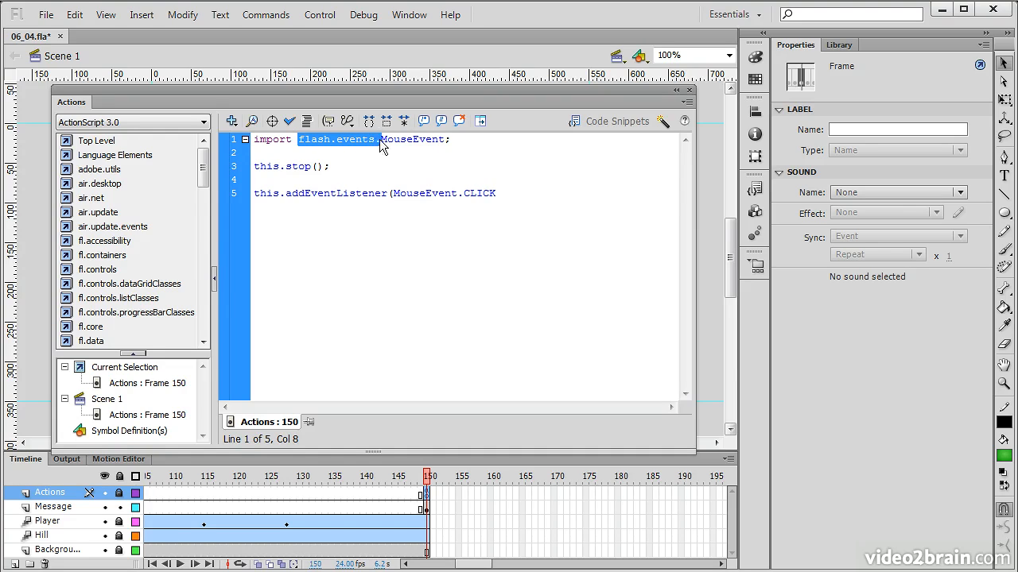
double_click(422, 140)
Complete the addEventListener call with onClick as the listener function and close the statement
click(542, 197)
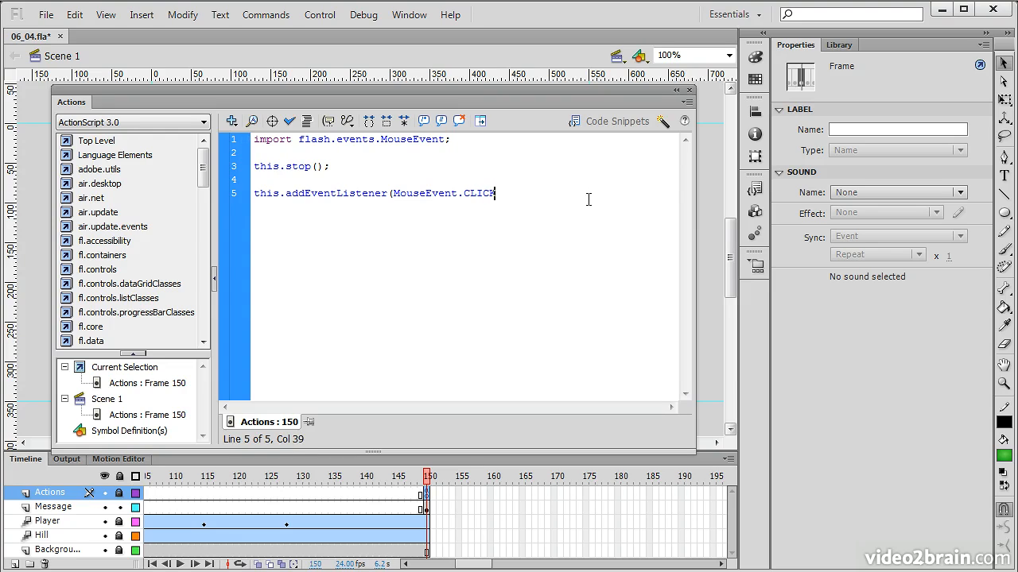
text(,)
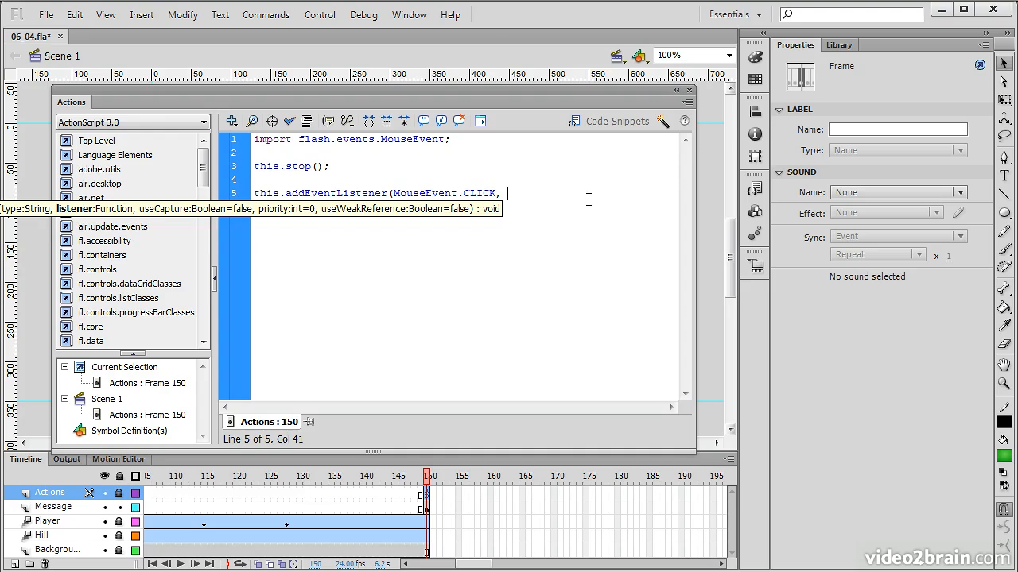
text(onClick);)
Declare a function onClick below the listener, with a parameter e of type MouseEvent
key(Return)
key(Return)
text(func)
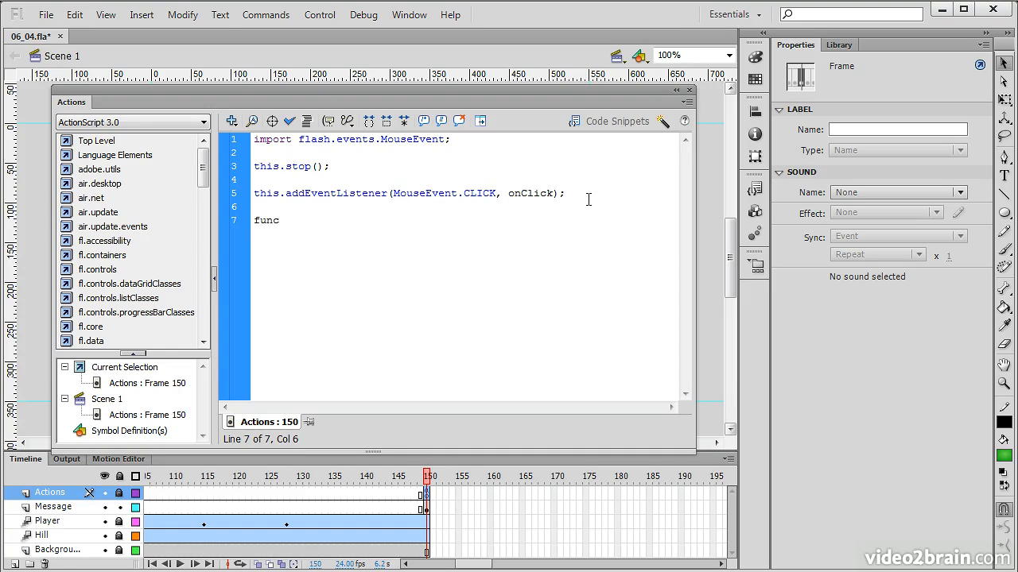
text(tion onClick(e:)
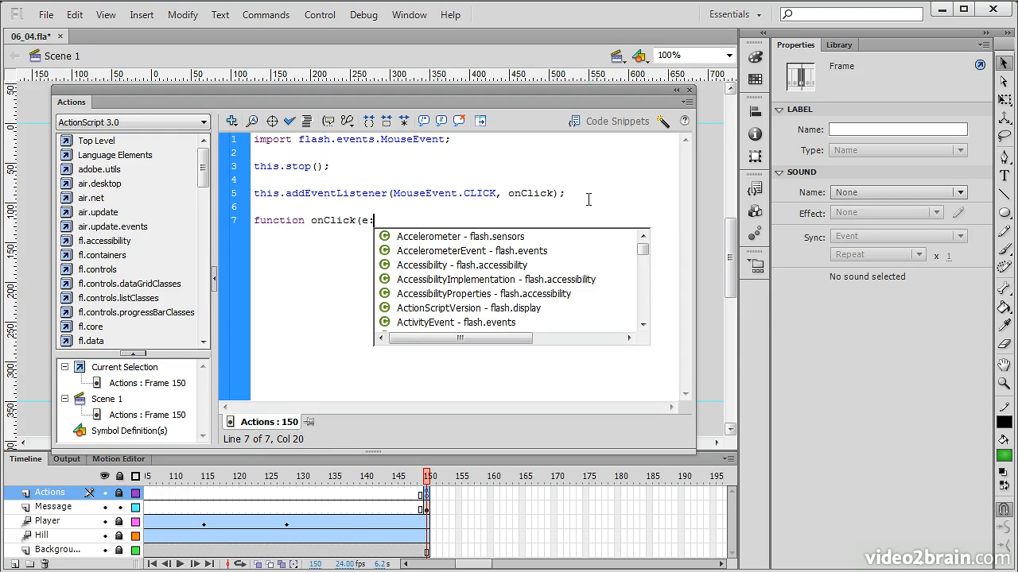
text(Mous)
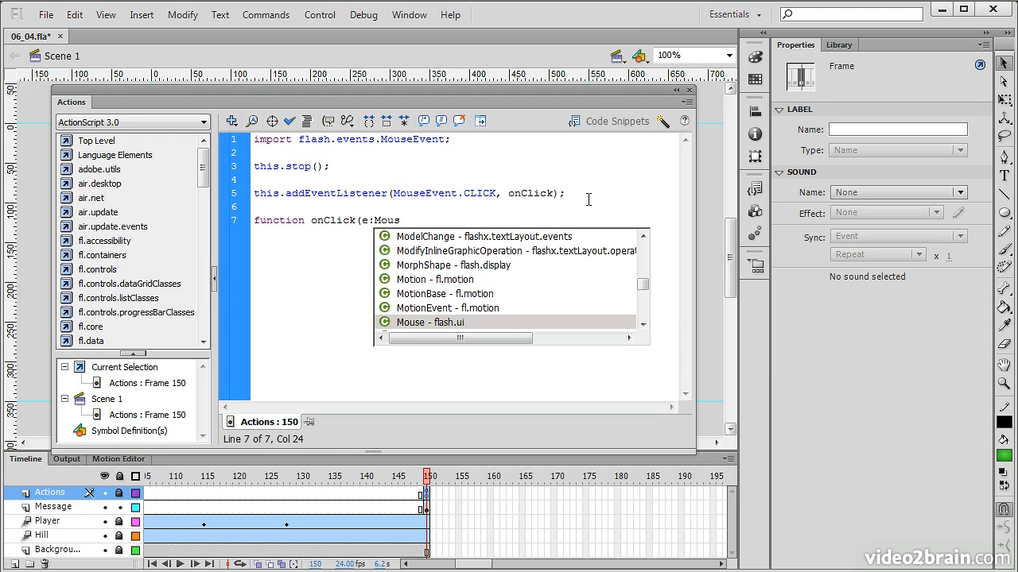
key(Down)
key(Down)
key(Down)
key(Down)
key(Down)
key(Up)
key(Up)
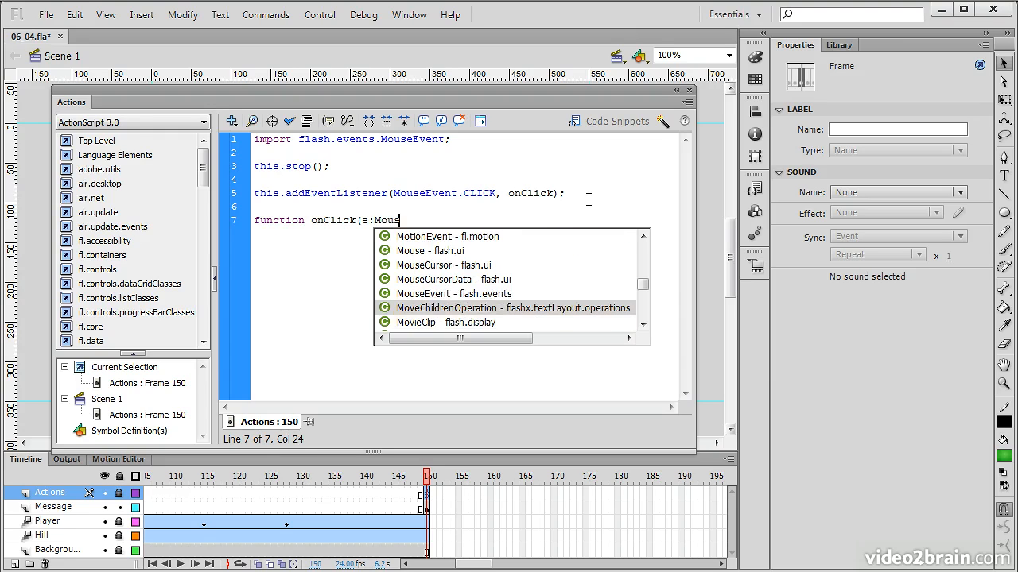
key(Return)
Give the onClick function a void return type and open its body in curly braces
text():void)
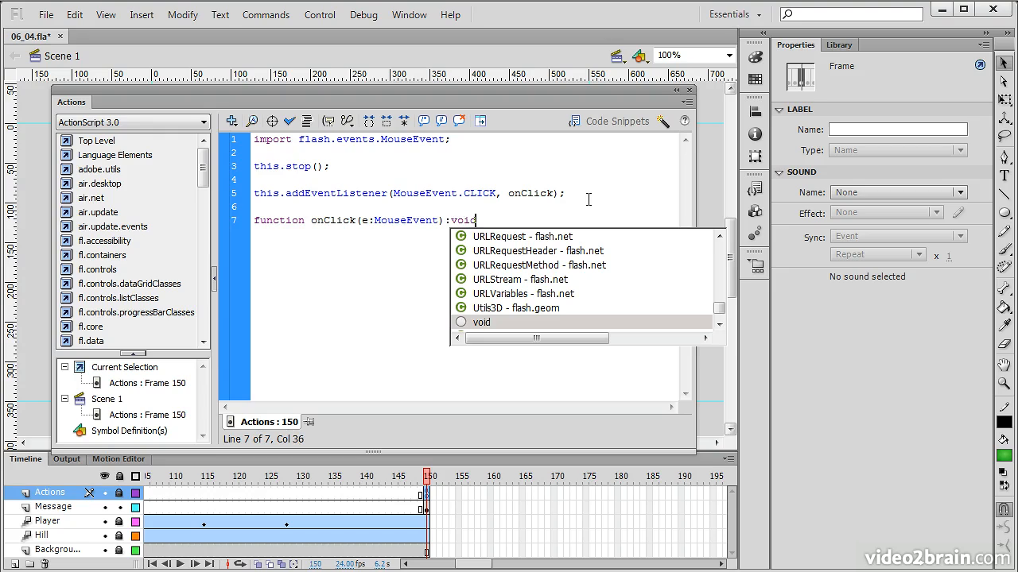
text( {)
key(Return)
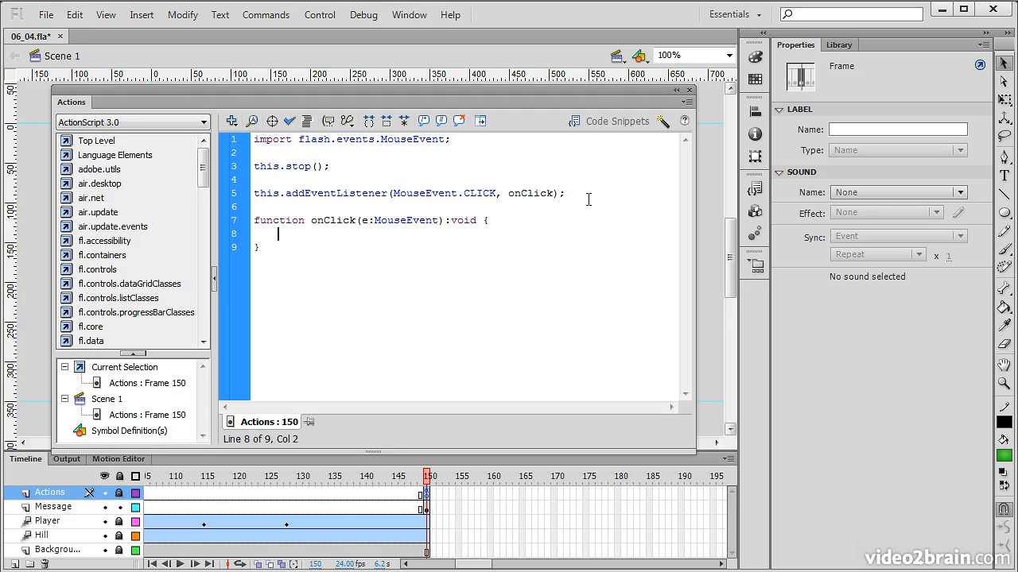
Write this.gotoAndPlay(1); inside the onClick function body
text(this.)
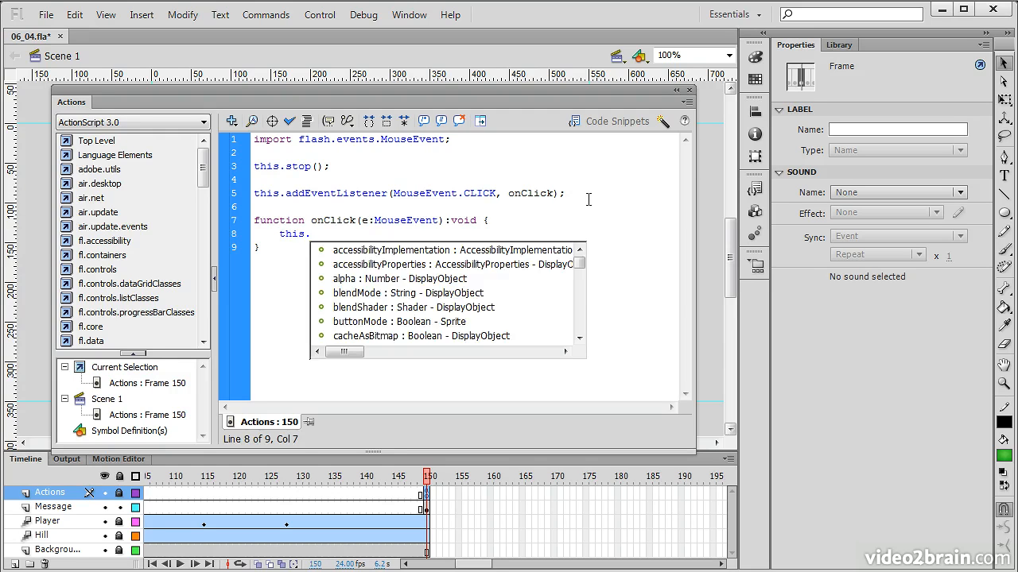
text(go)
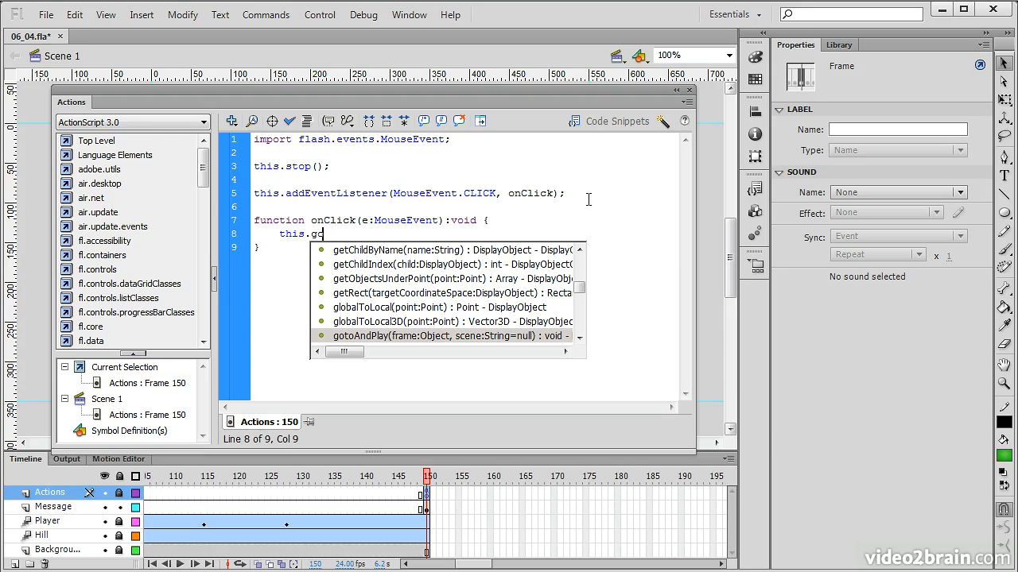
key(Return)
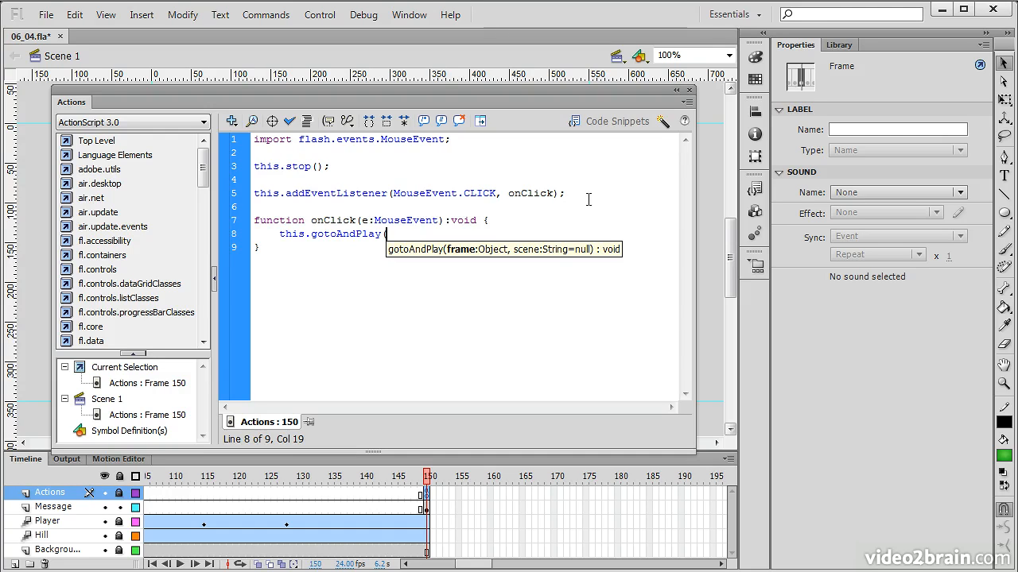
text(1))
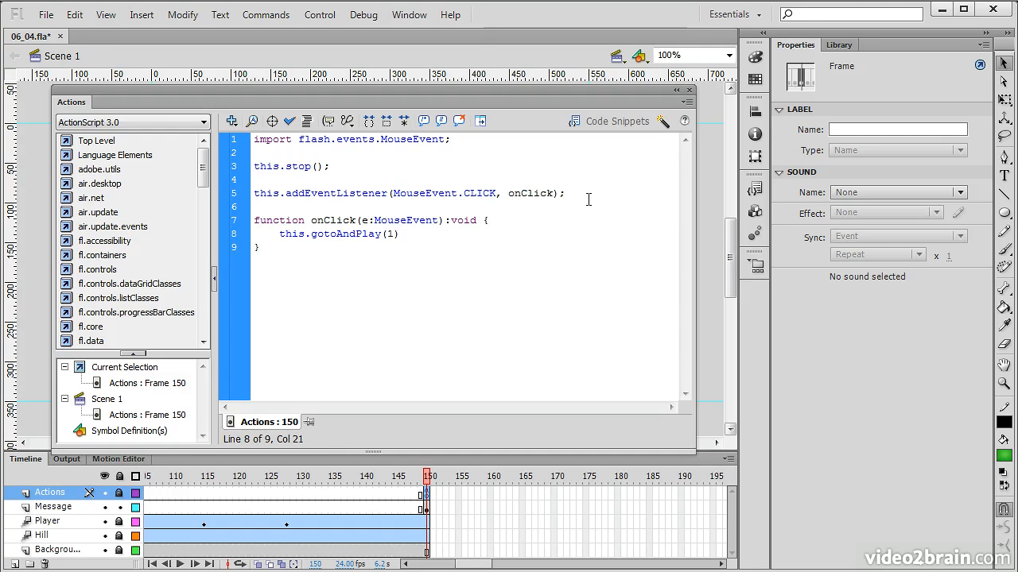
text(;)
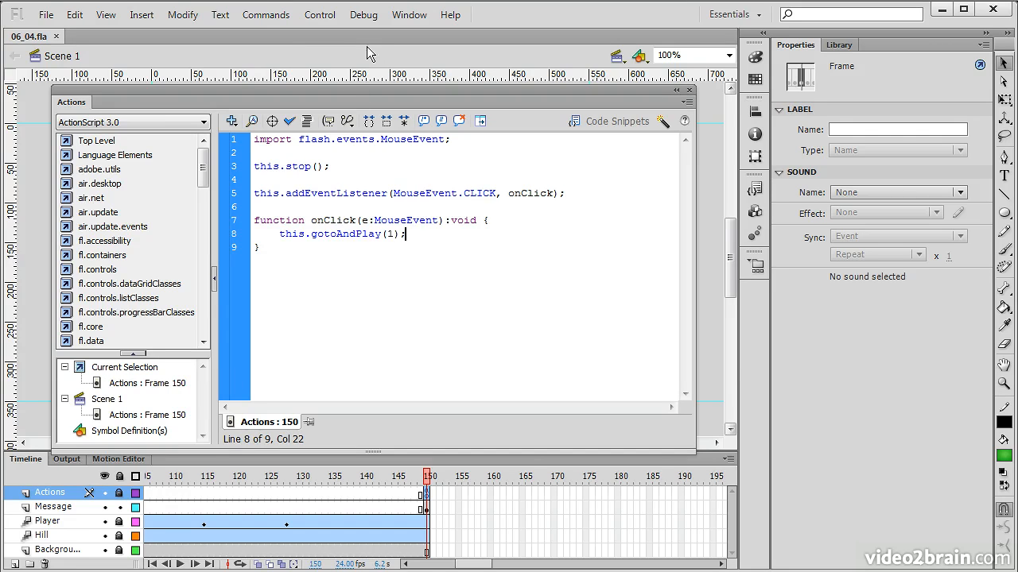
Test the movie, let it play to the message, and trigger the replay from the stopped frame
click(323, 17)
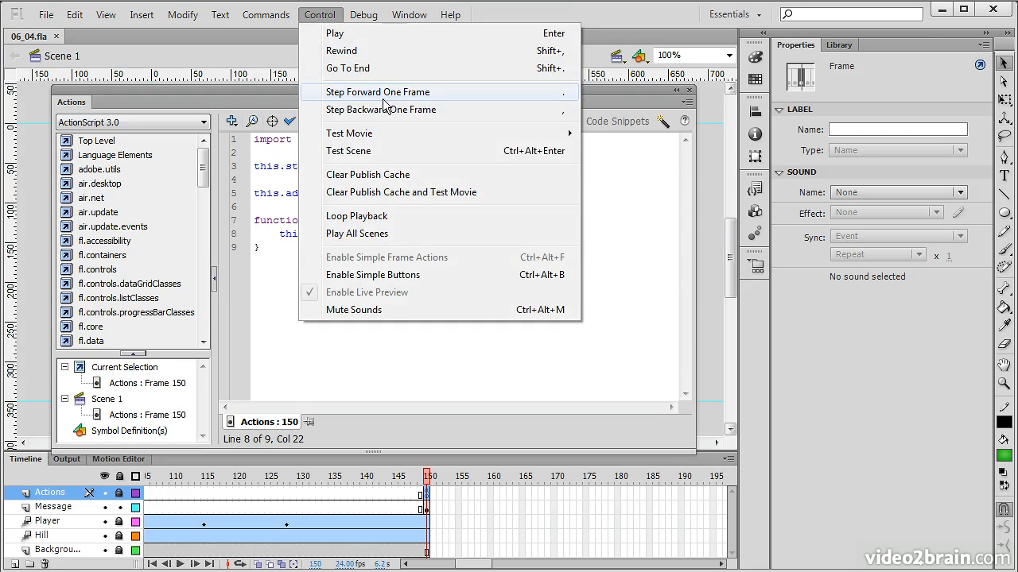
mouse_move(410, 131)
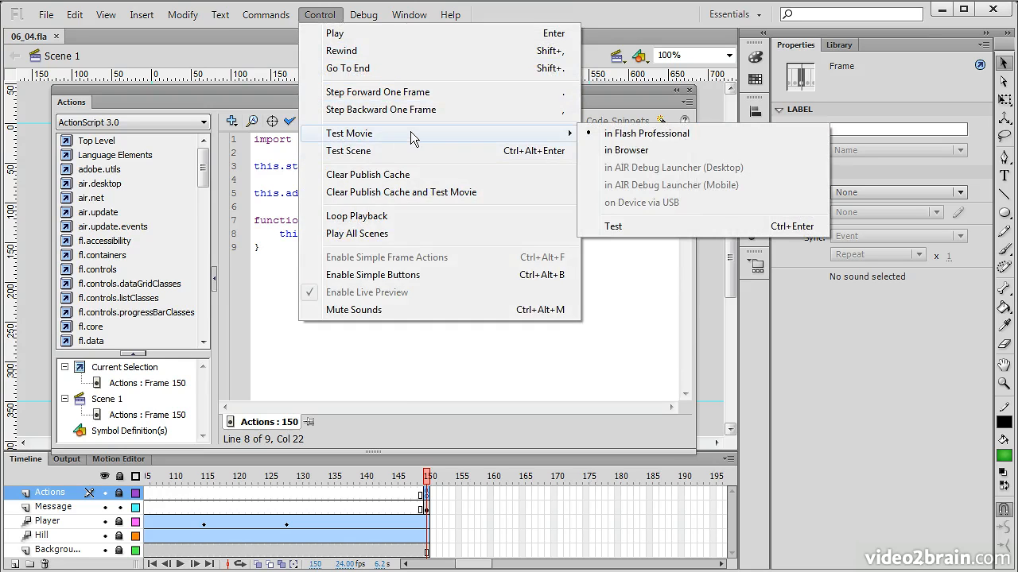
click(667, 227)
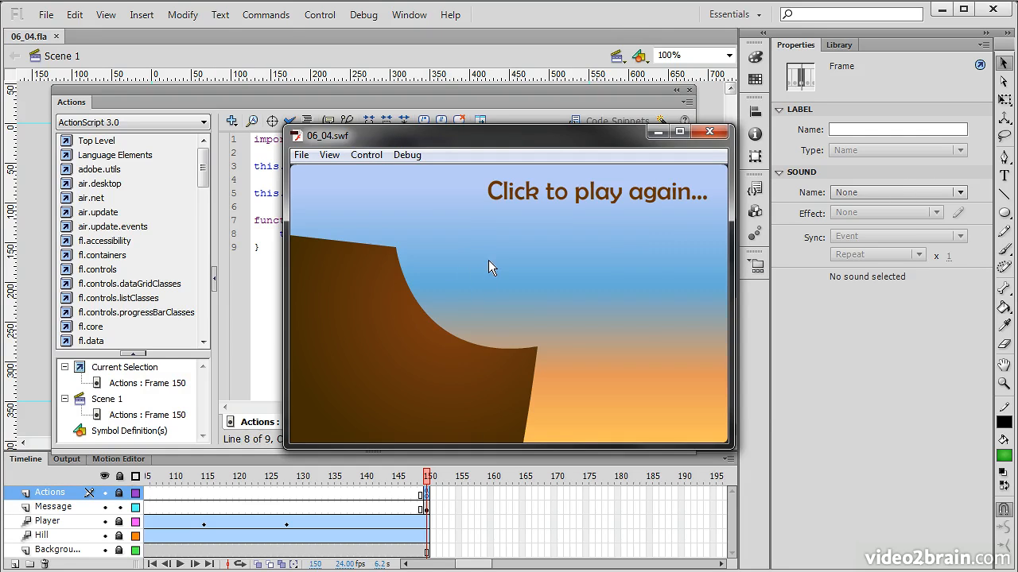
click(516, 273)
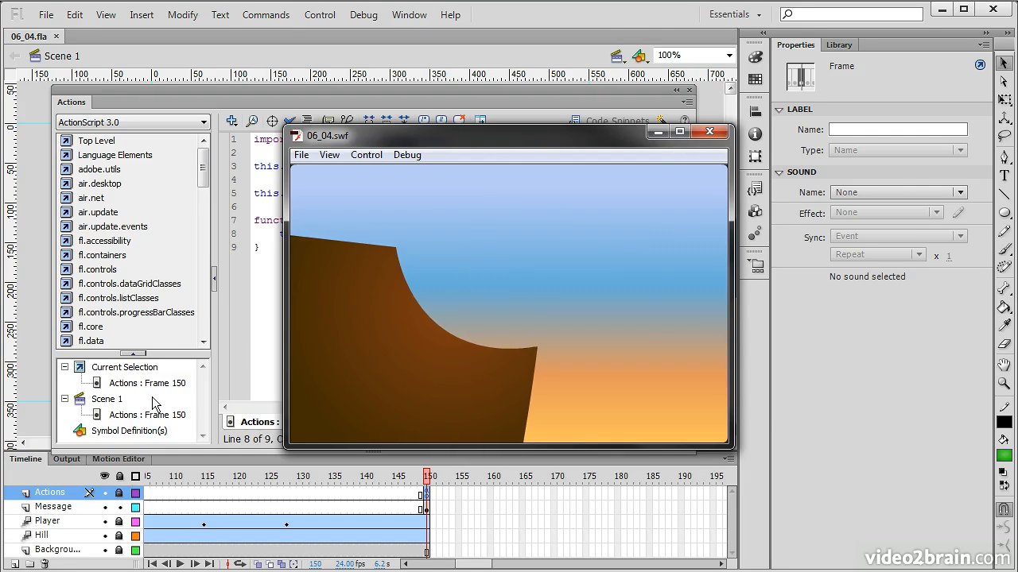